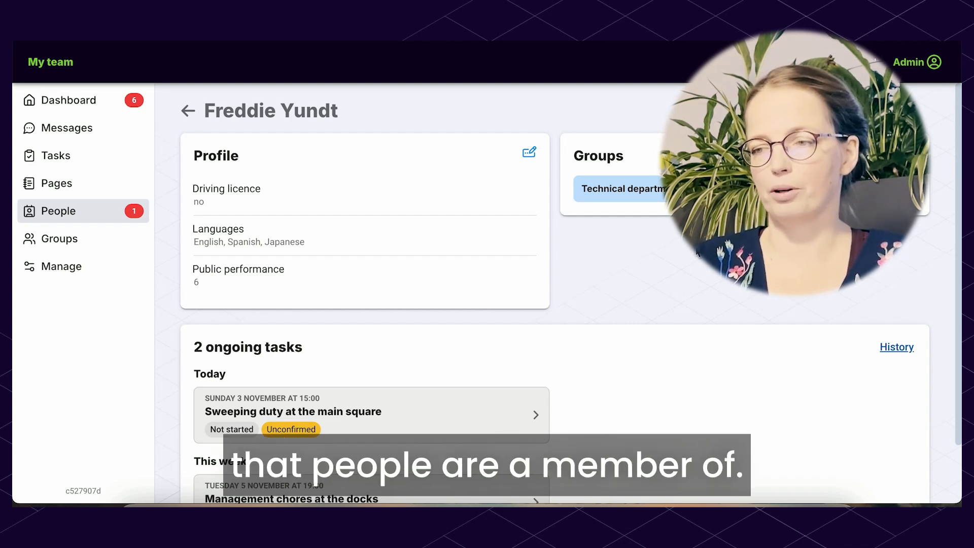
Review the member's profile and ongoing tasks, and view the direct chat with this member before closing it
scroll(624, 251, "down", 1)
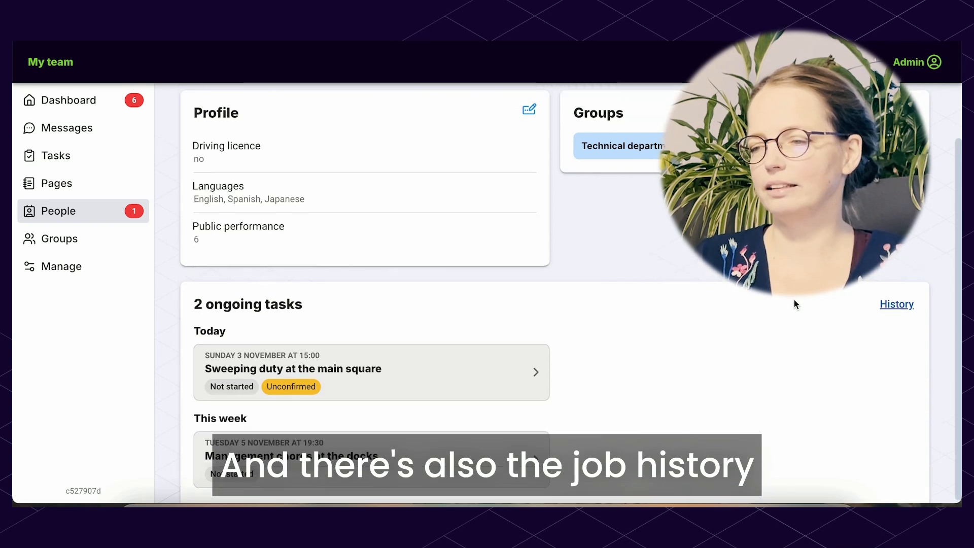
scroll(794, 302, "up", 2)
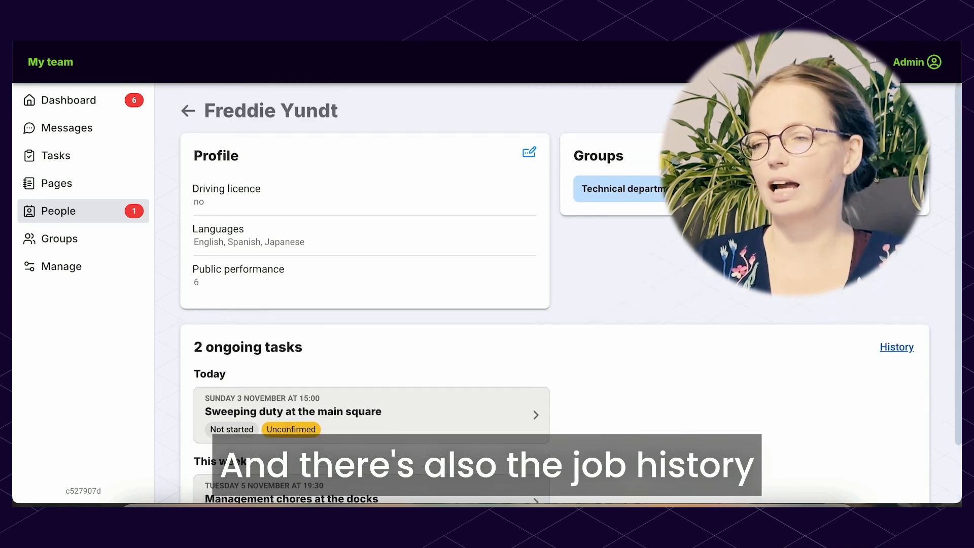
left_click(903, 111)
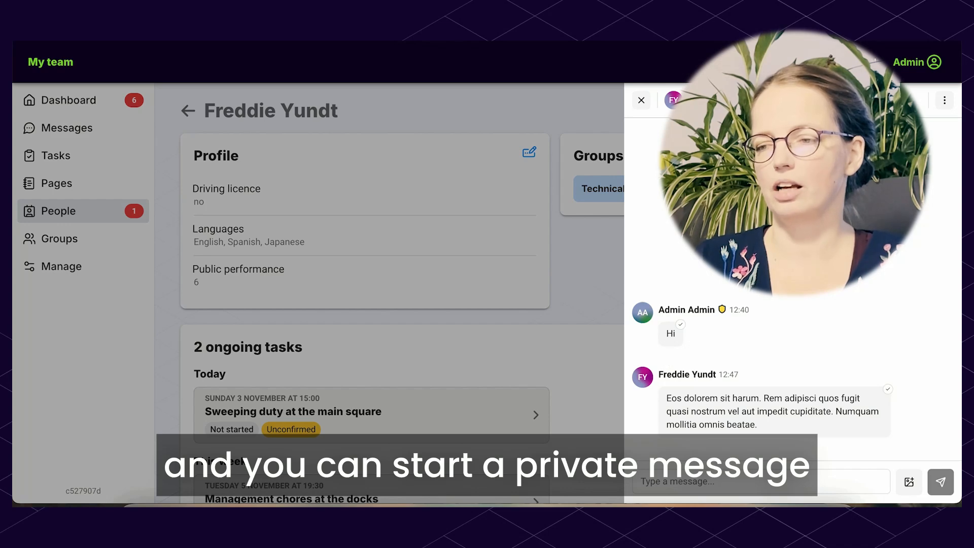
left_click(641, 101)
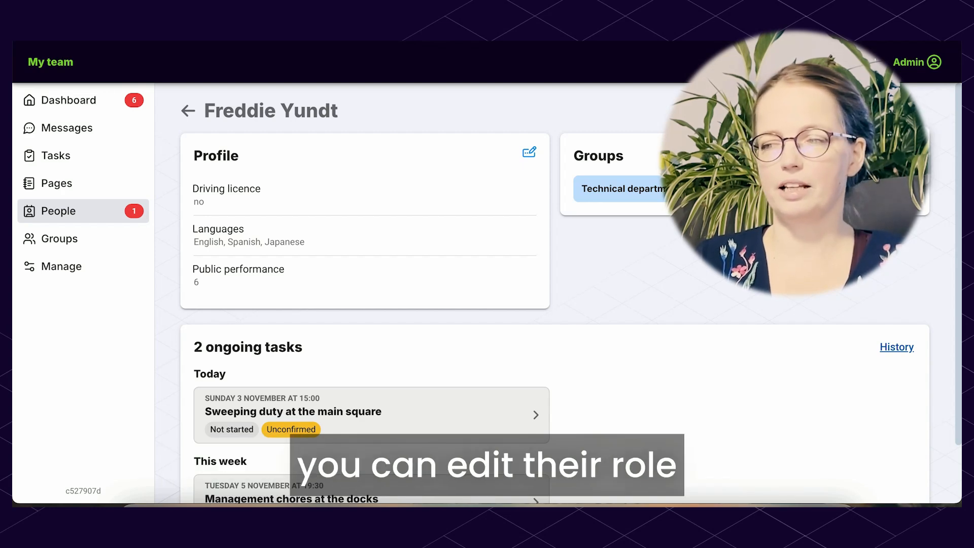
Compare the Administrator and Owner options for changing the member's role, and close the dialog without updating the role
left_click(905, 111)
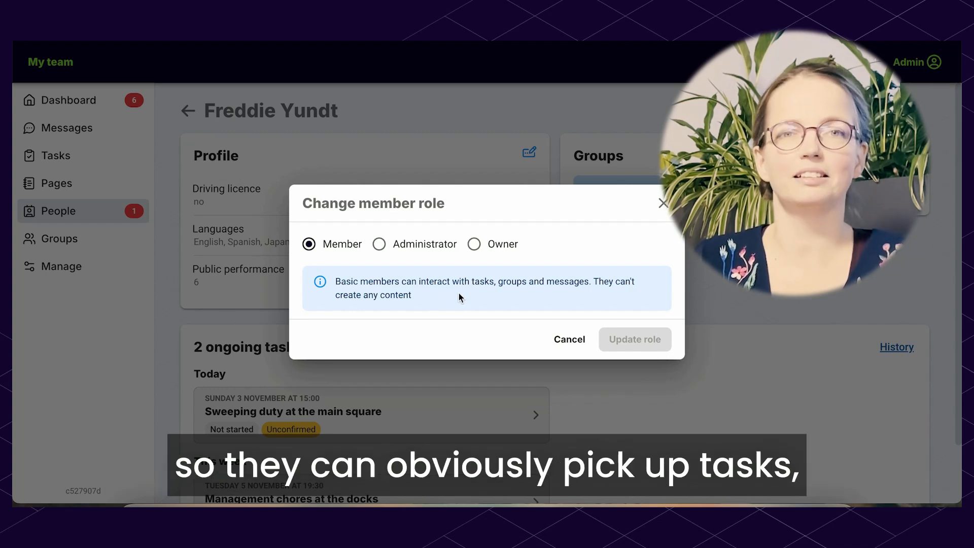
left_click(395, 248)
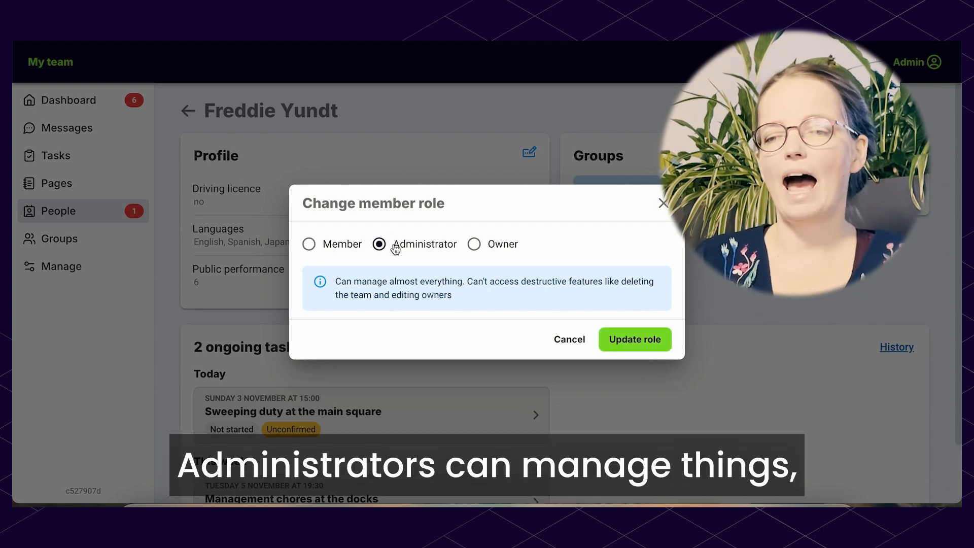
left_click(501, 248)
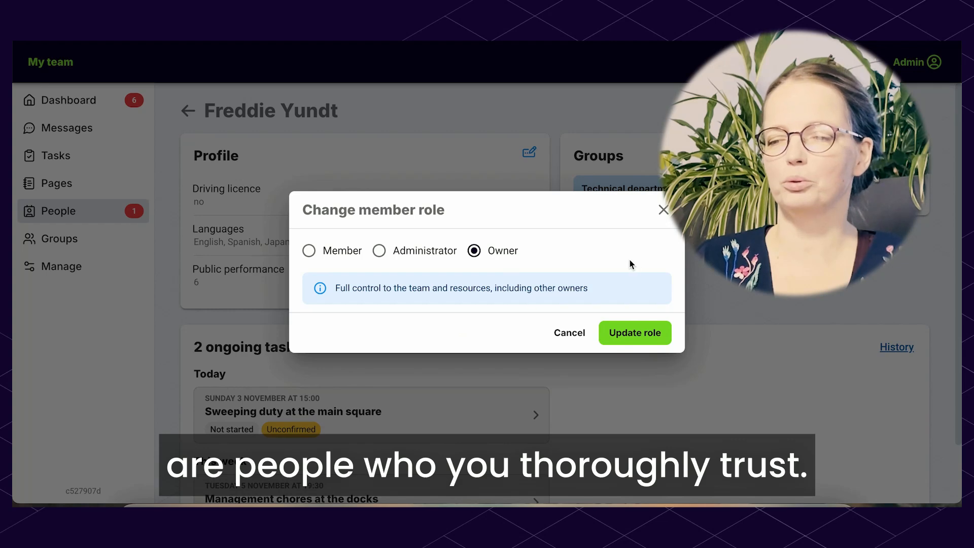
left_click(663, 210)
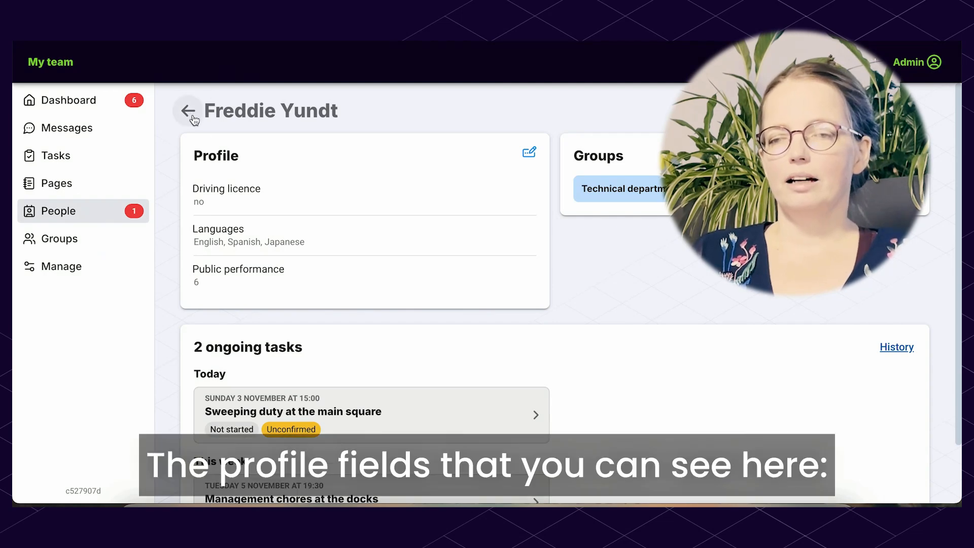
Highlight the member's profile fields and open the team's management settings for joining, profile fields and invite links
left_click_drag(204, 156, 308, 267)
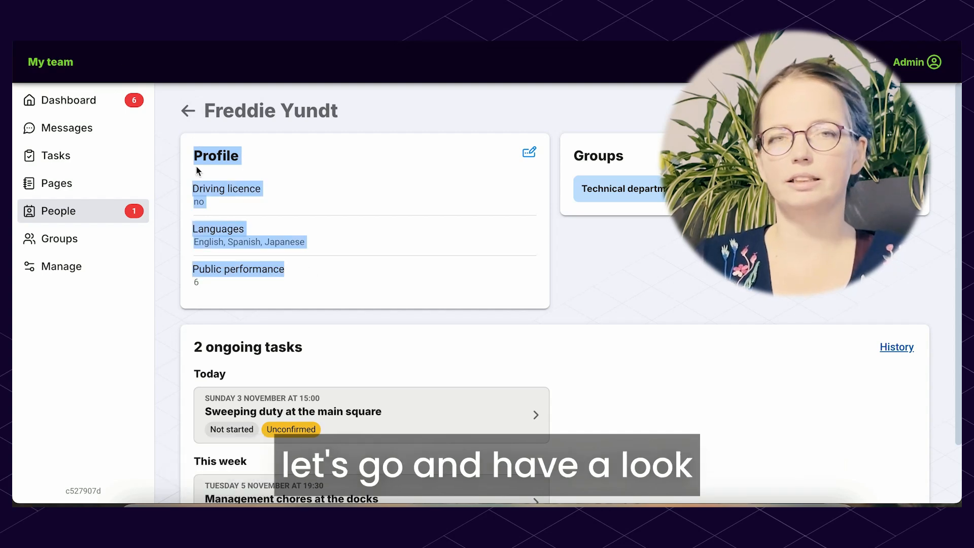
left_click(260, 161)
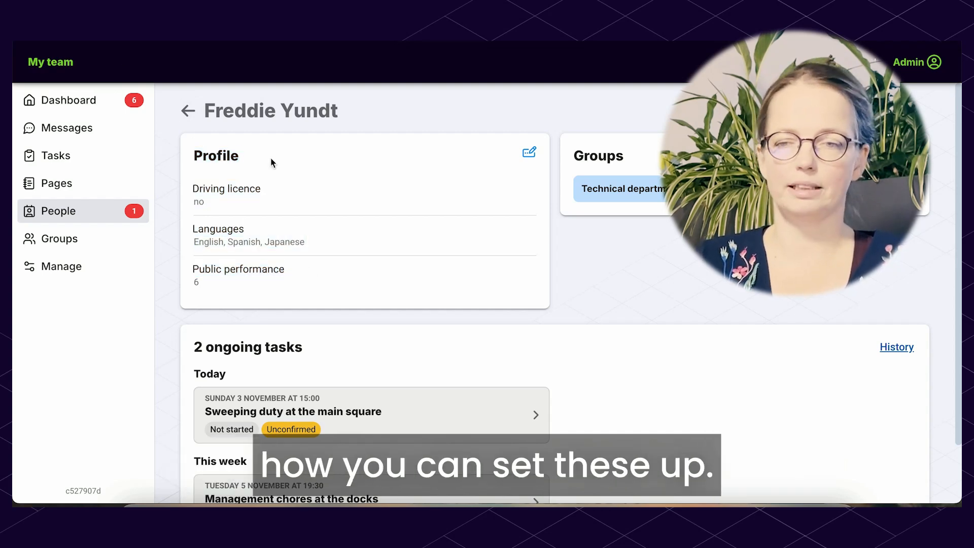
left_click(83, 269)
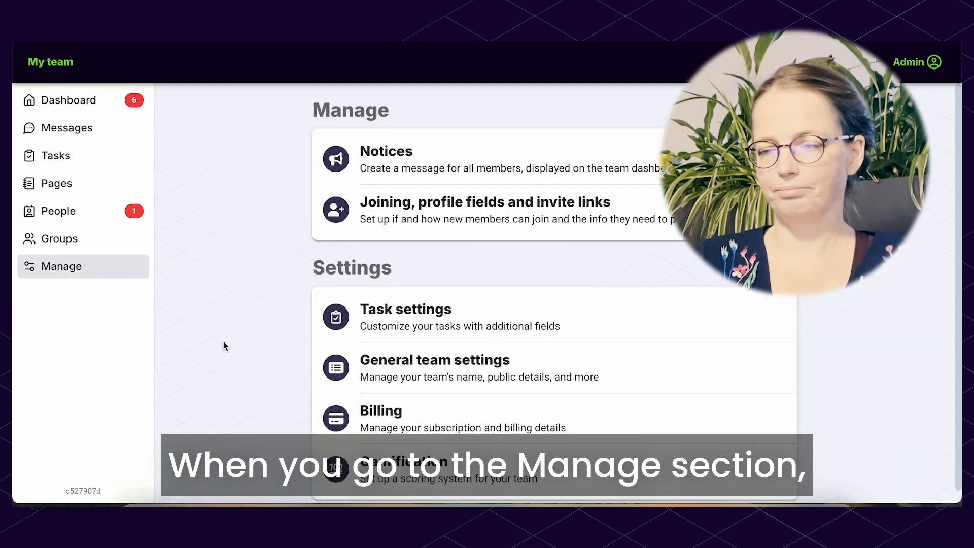
scroll(223, 345, "down", 1)
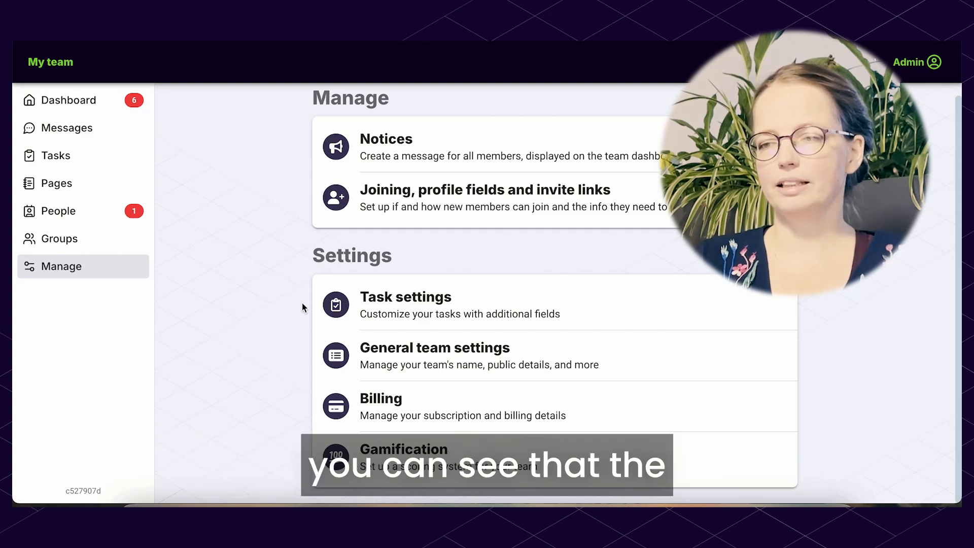
left_click(548, 205)
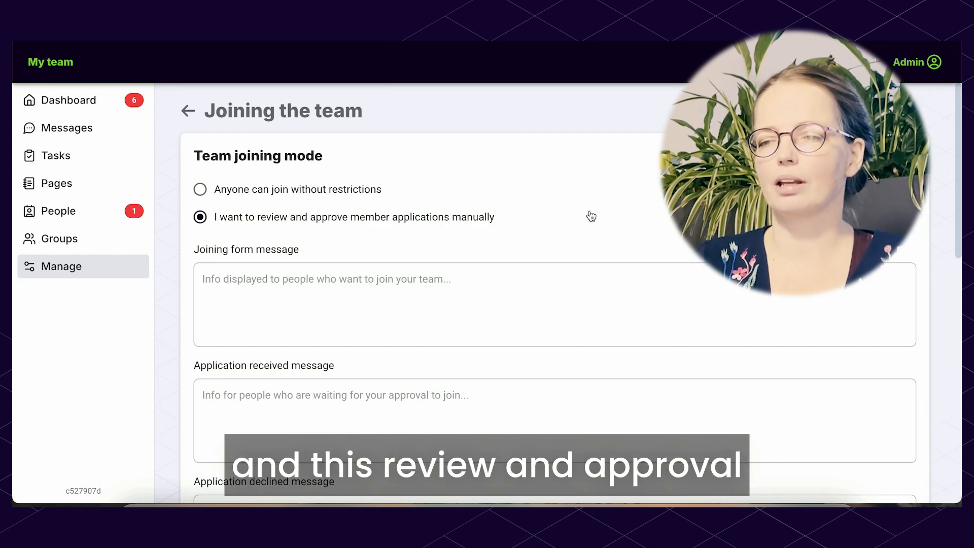
Review the team joining mode, the member form fields and the joining, application received and application declined messages
scroll(591, 216, "down", 1)
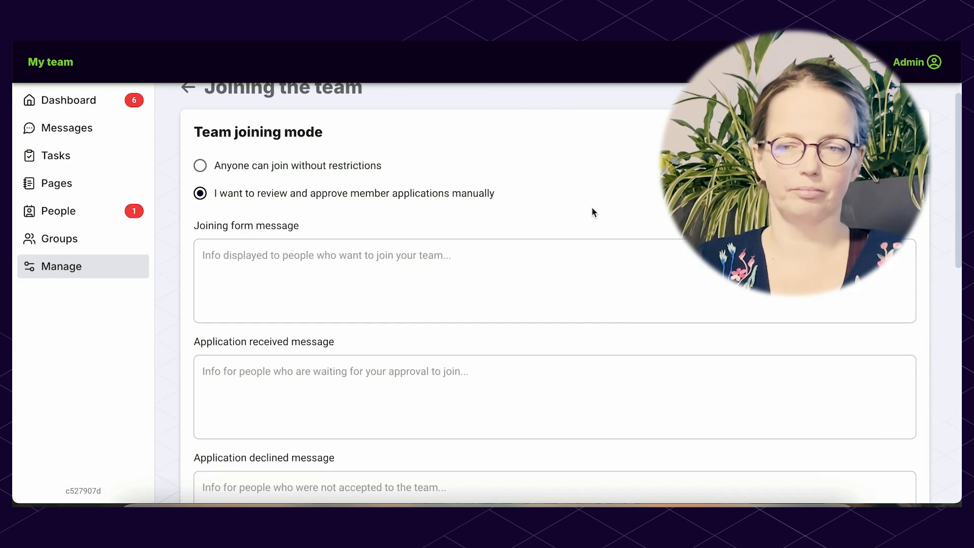
scroll(565, 271, "down", 10)
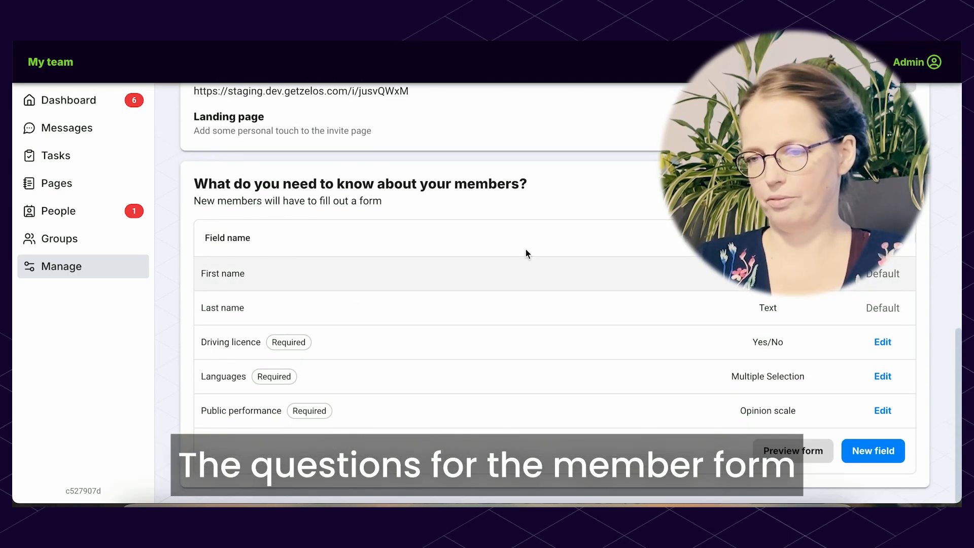
scroll(449, 424, "up", 10)
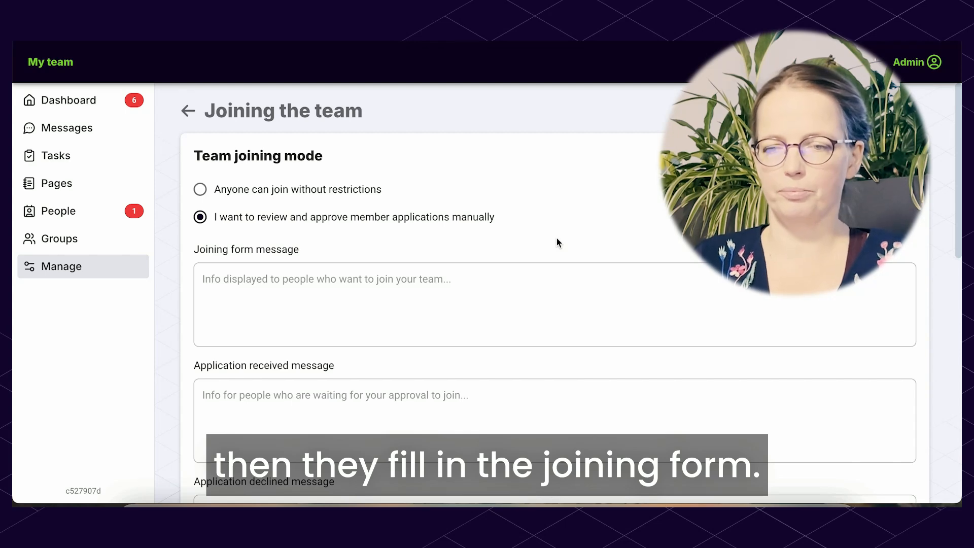
scroll(556, 239, "down", 2)
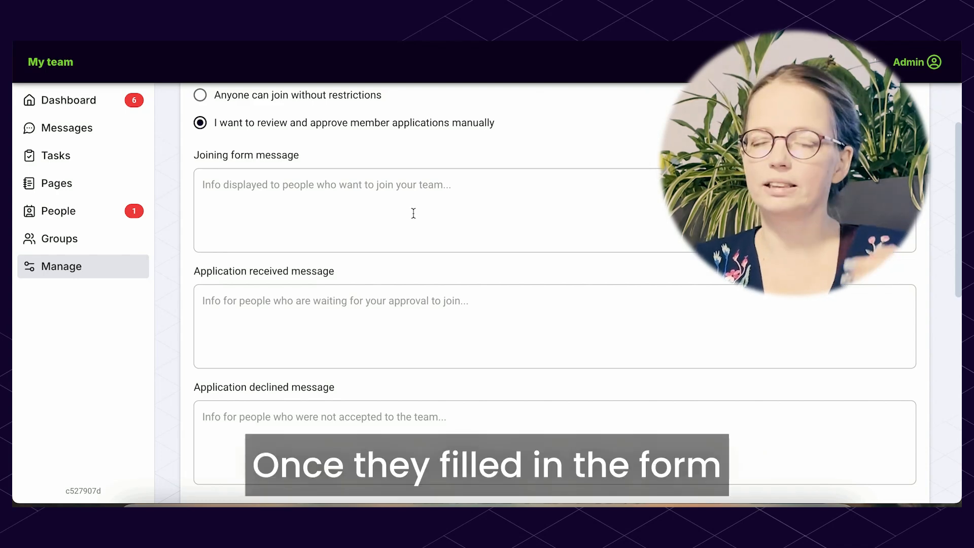
scroll(413, 214, "down", 1)
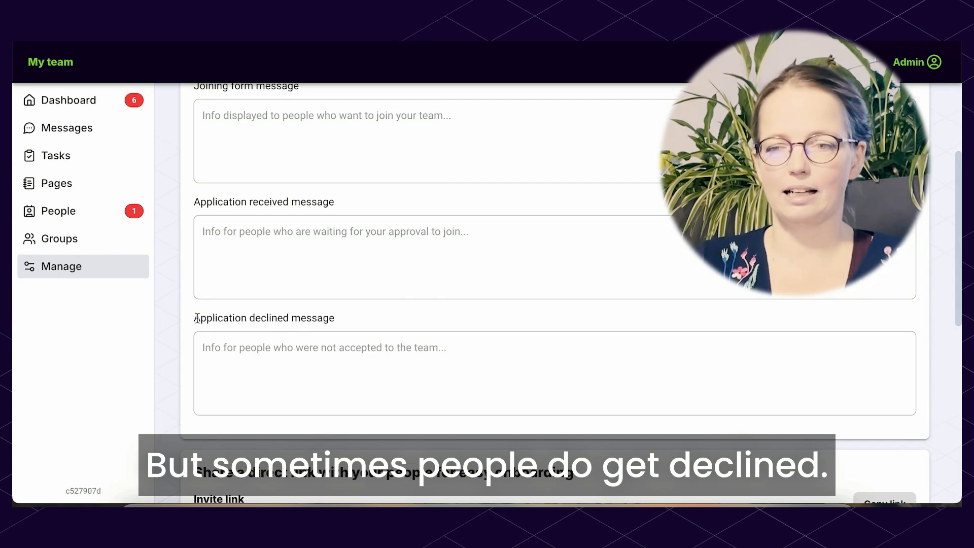
left_click_drag(196, 318, 363, 316)
left_click(363, 316)
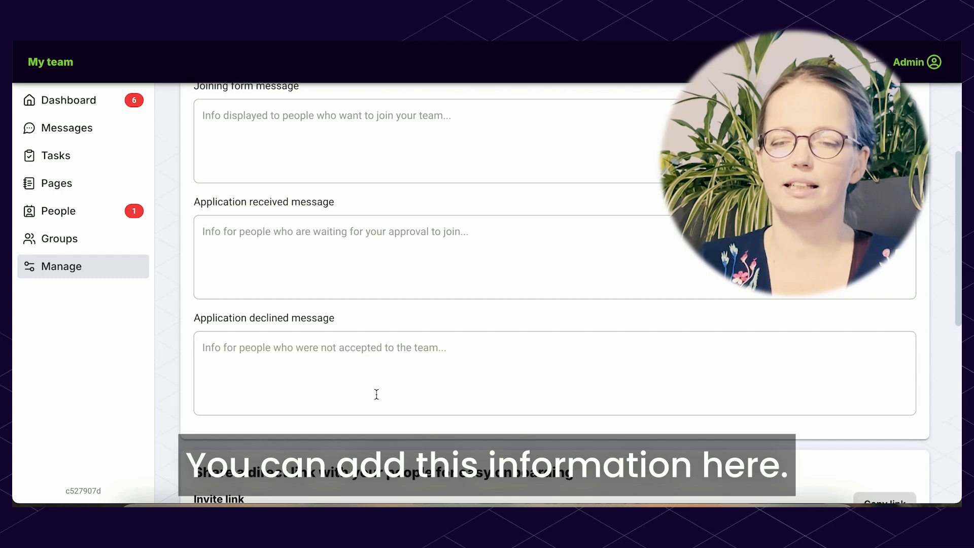
View the rich text editor for the invite link's landing page and close it without saving changes
scroll(376, 394, "down", 7)
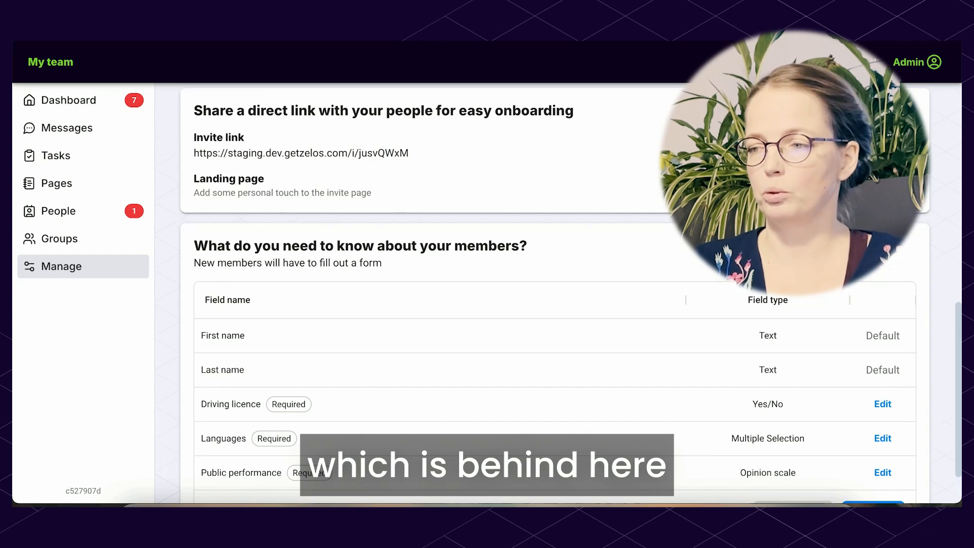
left_click(902, 185)
left_click(609, 195)
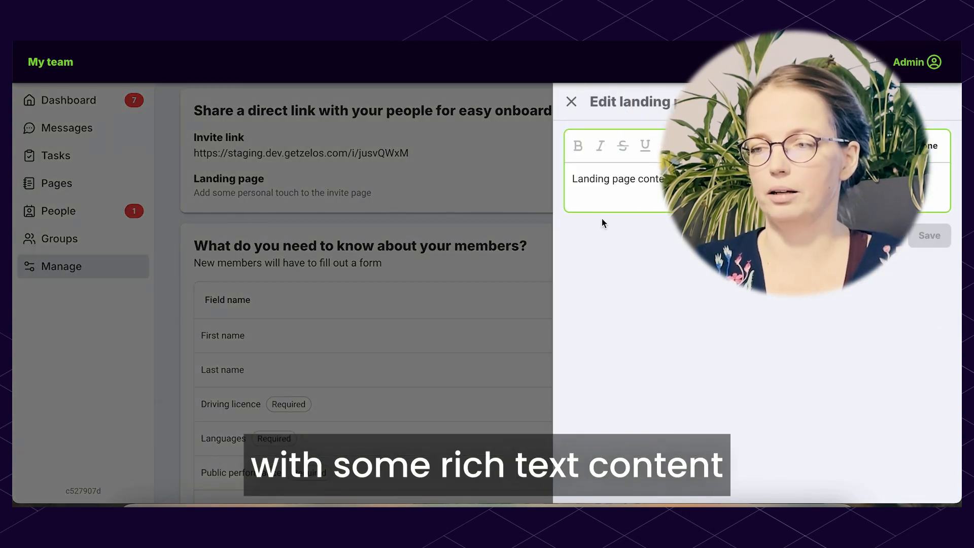
key("Escape")
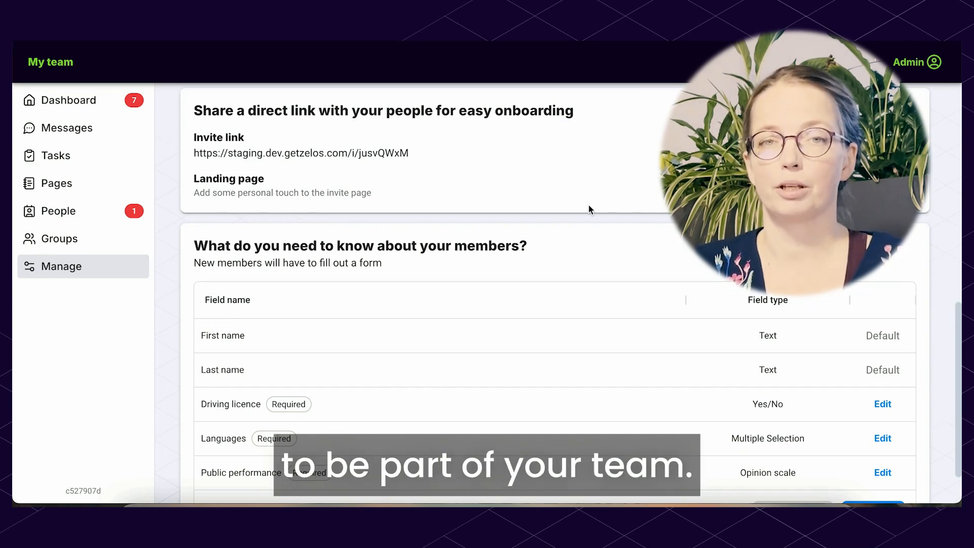
Copy the team's invite link and open it in the browser
left_click(895, 145)
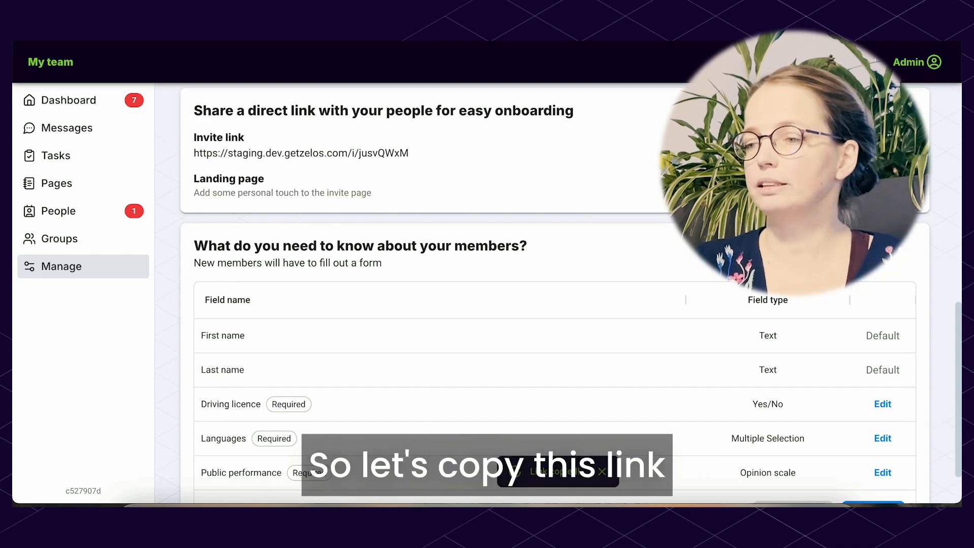
key("super+v")
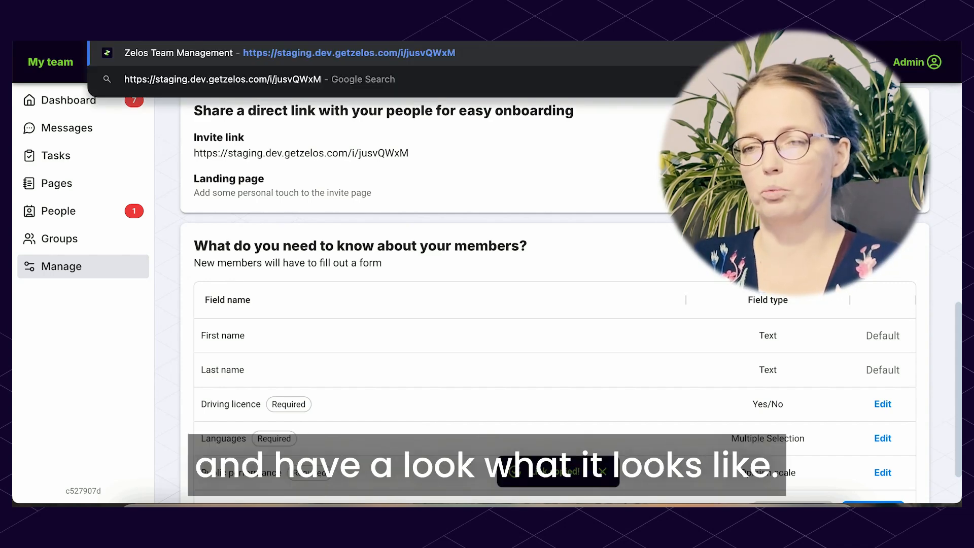
key("Return")
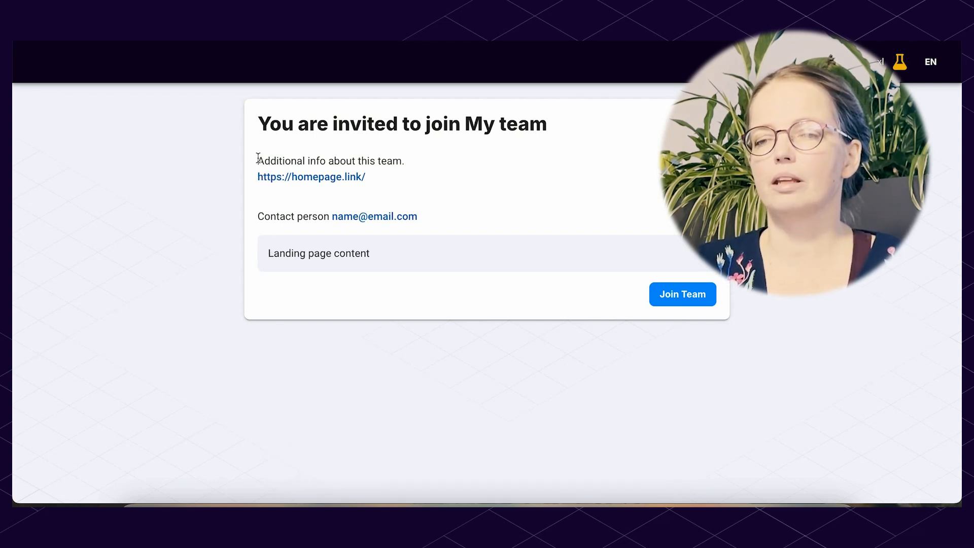
Examine the invite page, highlighting the additional team info with its contact person and the landing page content
left_click_drag(257, 159, 442, 226)
left_click(440, 221)
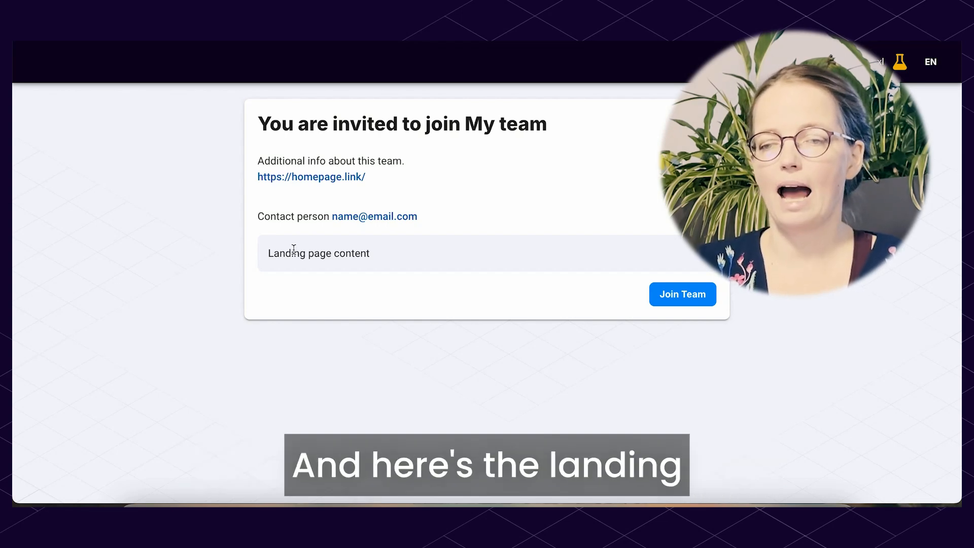
left_click_drag(266, 254, 463, 267)
left_click(364, 254)
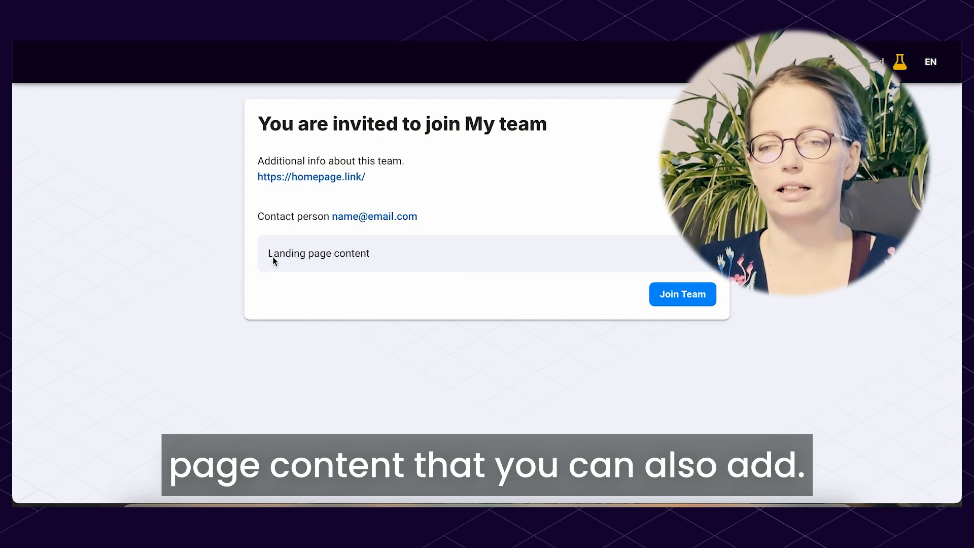
left_click_drag(267, 253, 383, 257)
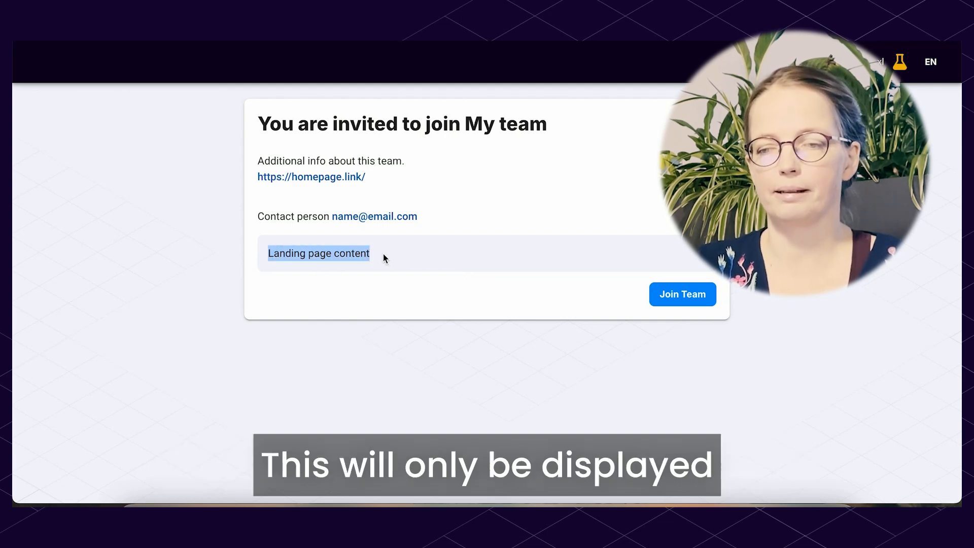
left_click(390, 254)
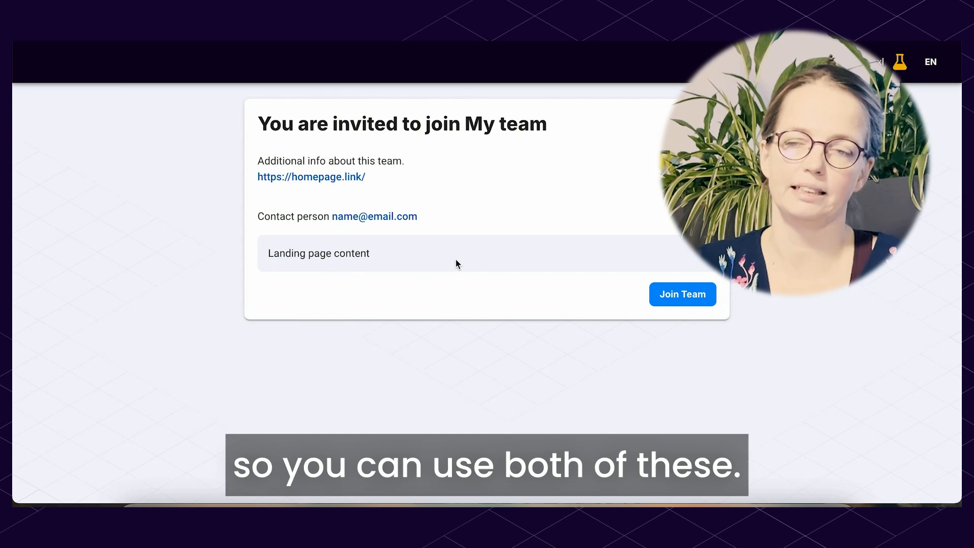
left_click_drag(458, 219, 431, 151)
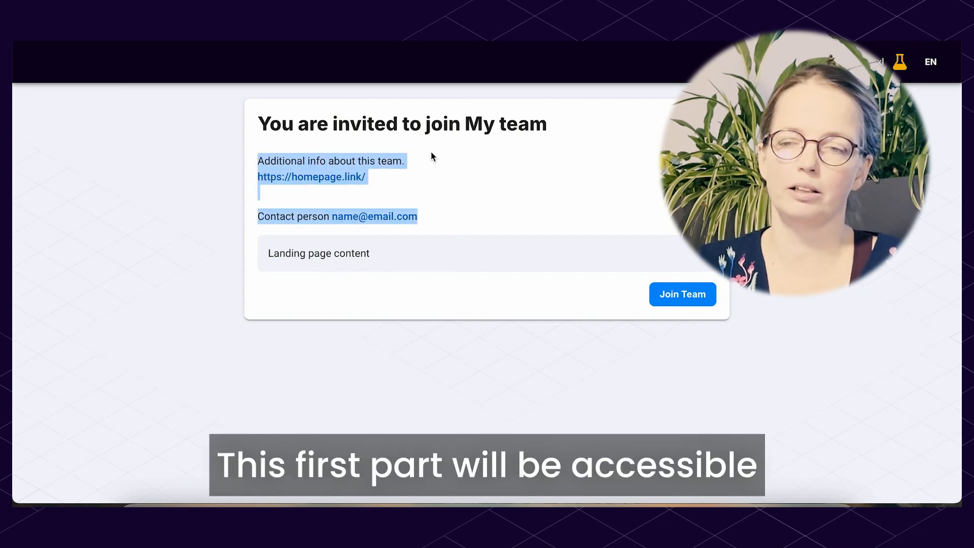
left_click(431, 151)
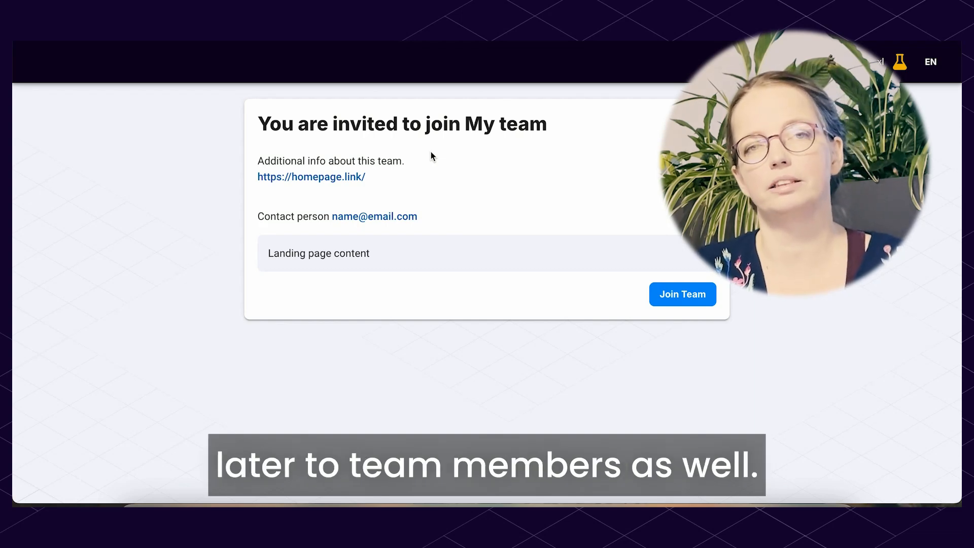
left_click_drag(268, 252, 448, 259)
left_click(449, 259)
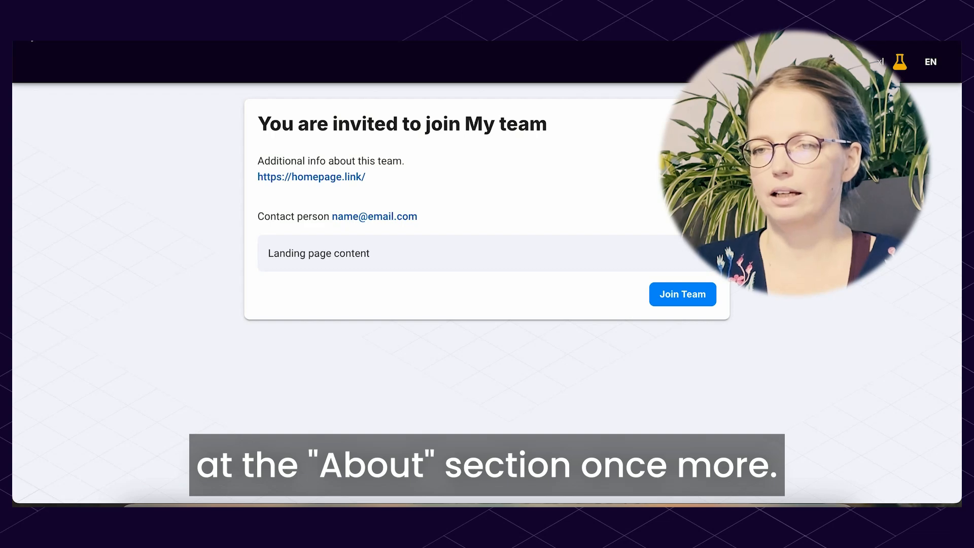
Return from the invite page to the team's joining settings and open the About Team page
right_click(27, 30)
left_click(41, 59)
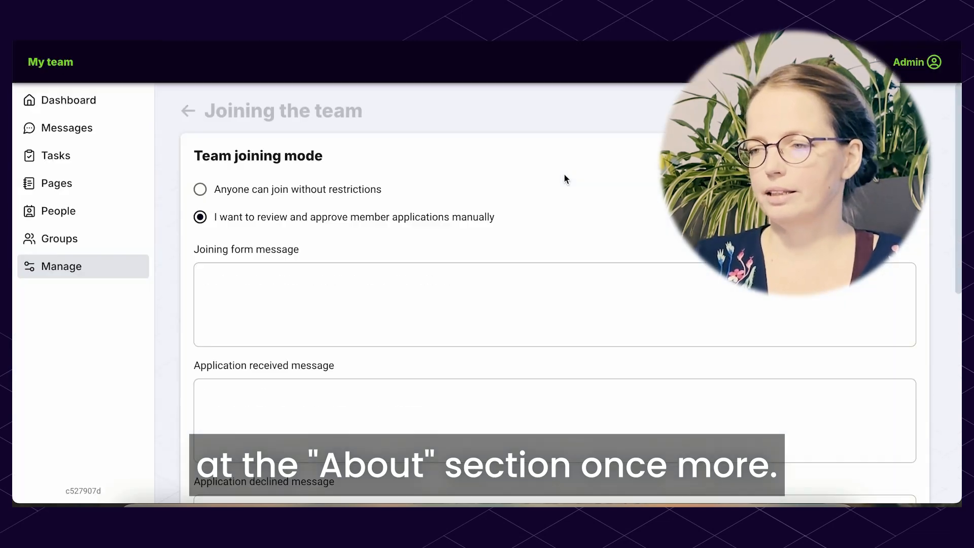
left_click(922, 68)
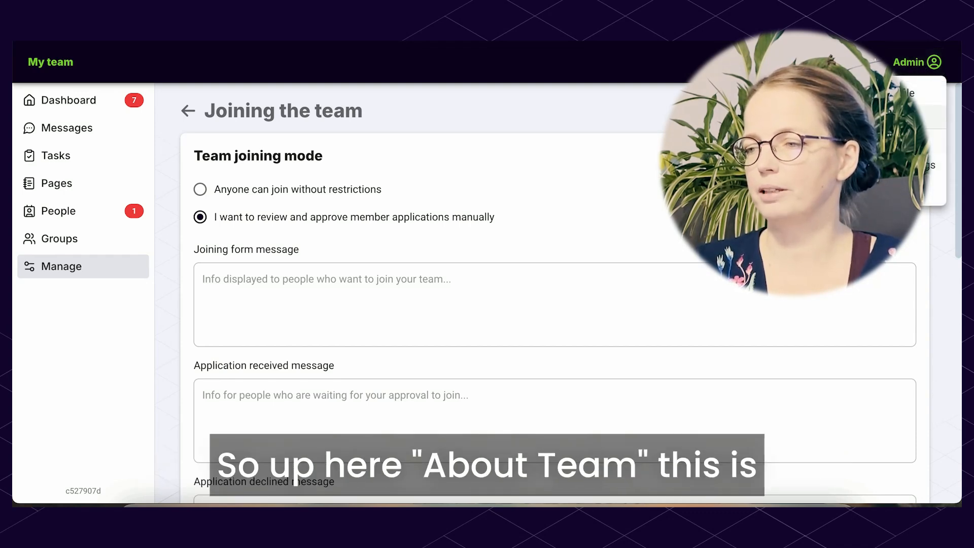
left_click(901, 141)
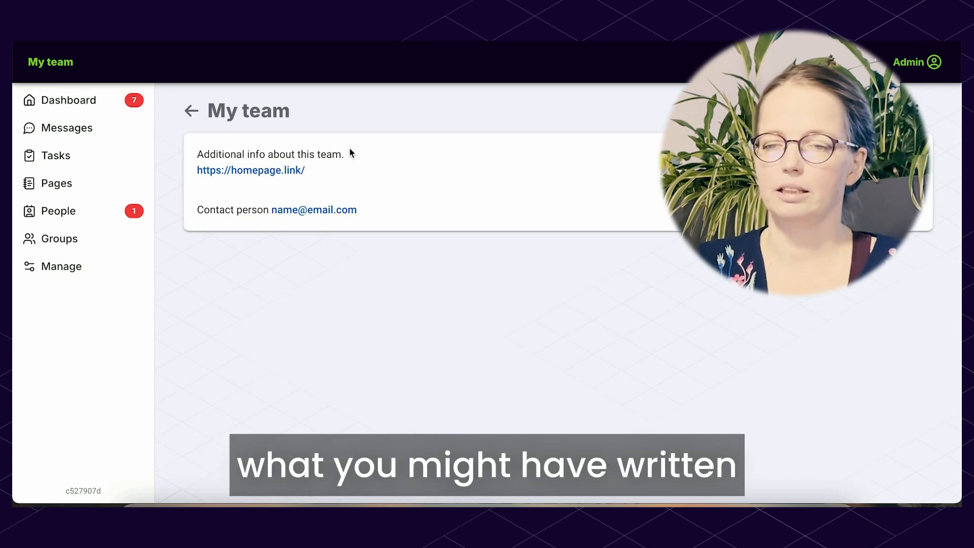
View the editable team name and team description in the team settings, and return to the joining settings without changes
left_click(924, 118)
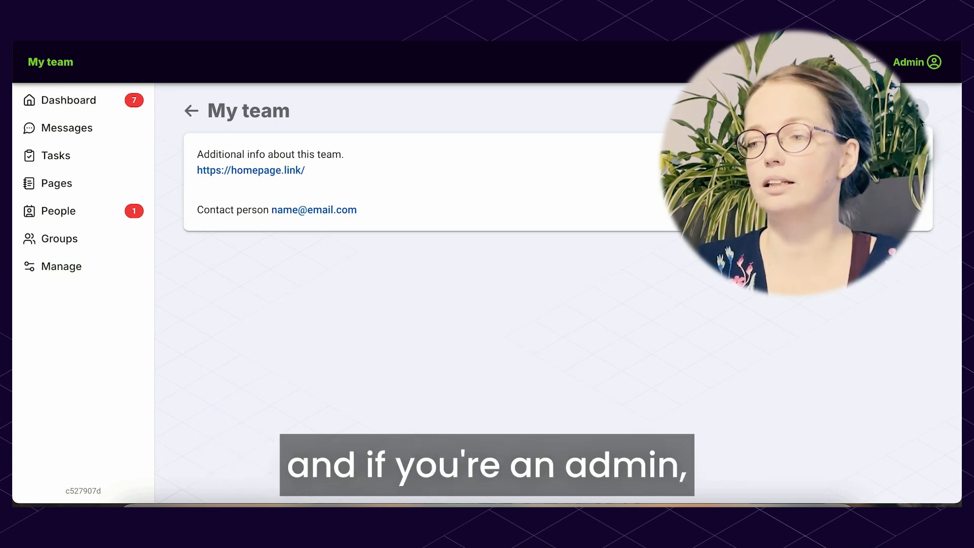
left_click(913, 144)
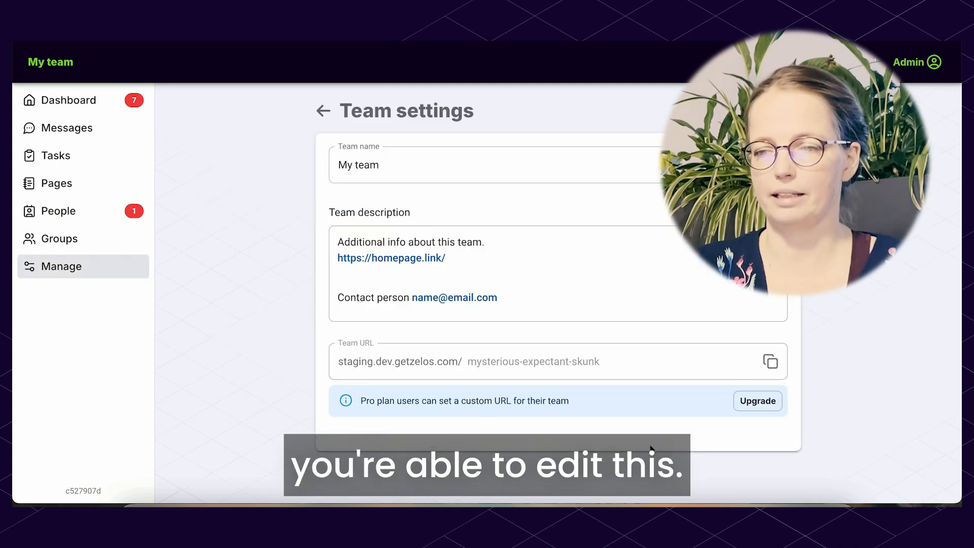
left_click(419, 162)
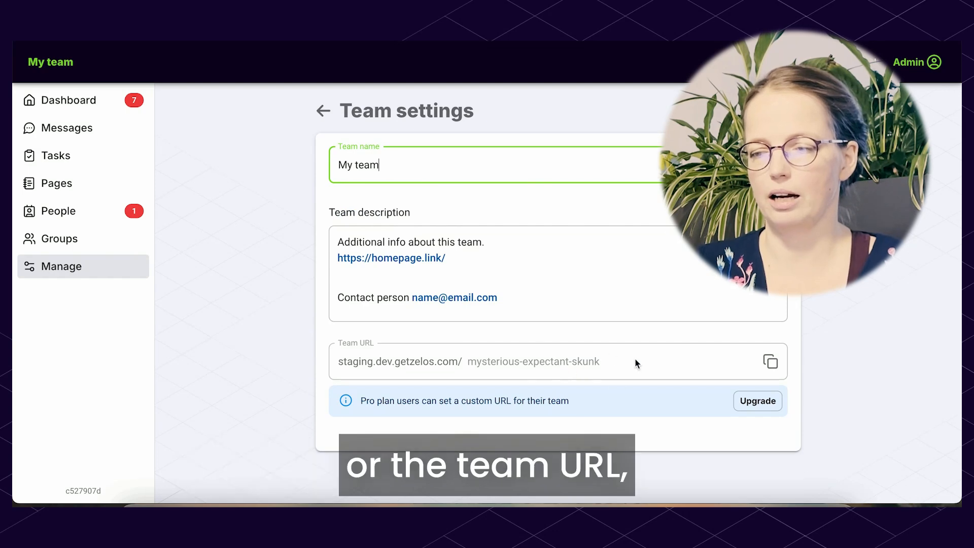
left_click(580, 260)
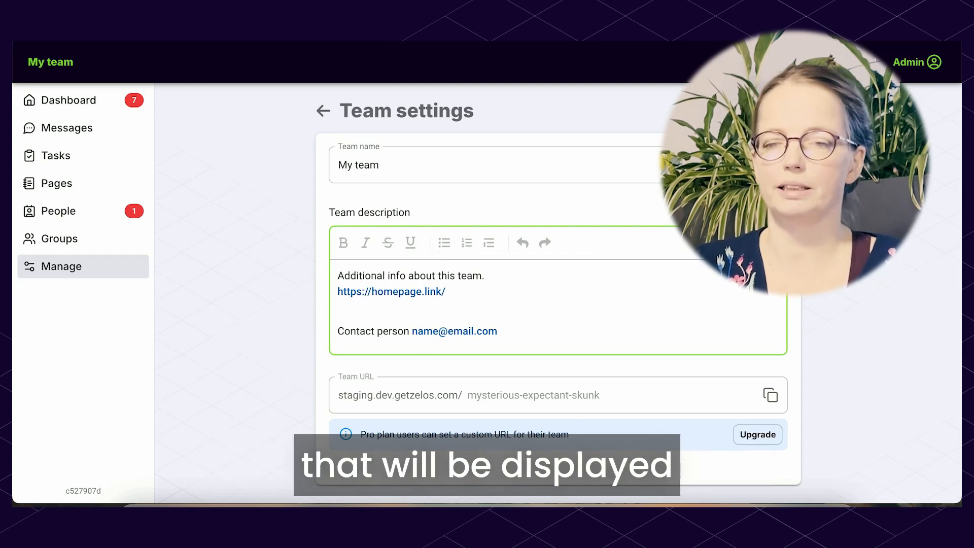
left_click(323, 110)
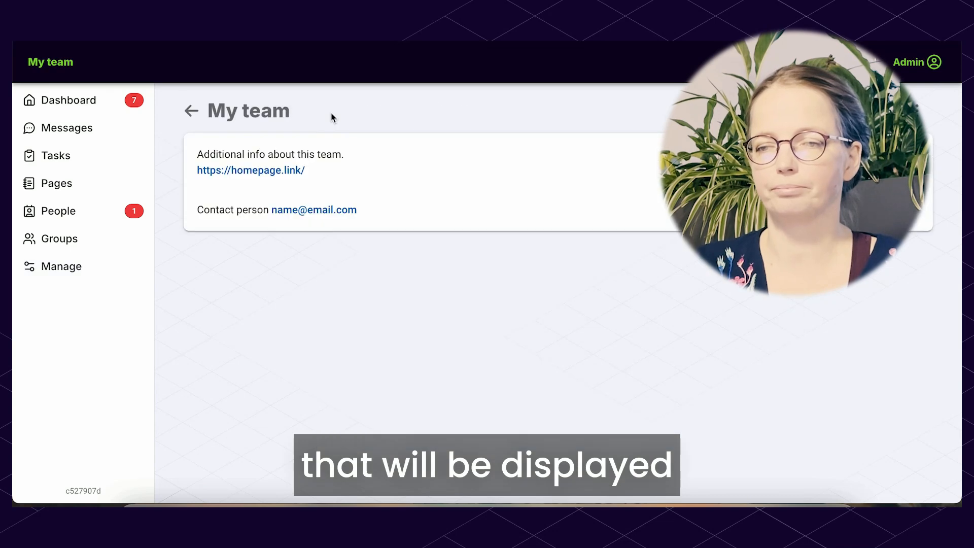
left_click(193, 112)
Examine the member form fields in the joining settings, highlighting the section heading and the Required tag of the Driving licence field
scroll(195, 332, "down", 1)
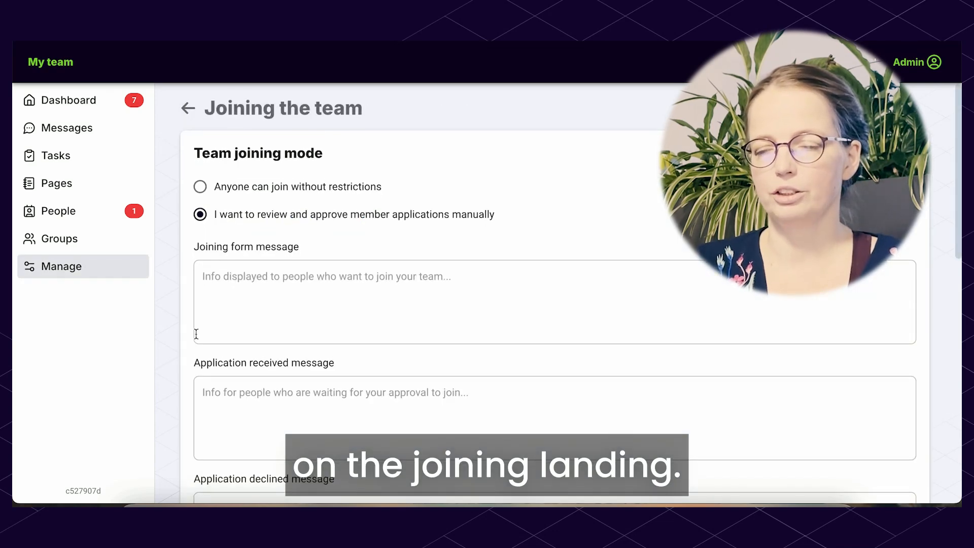
scroll(196, 333, "down", 8)
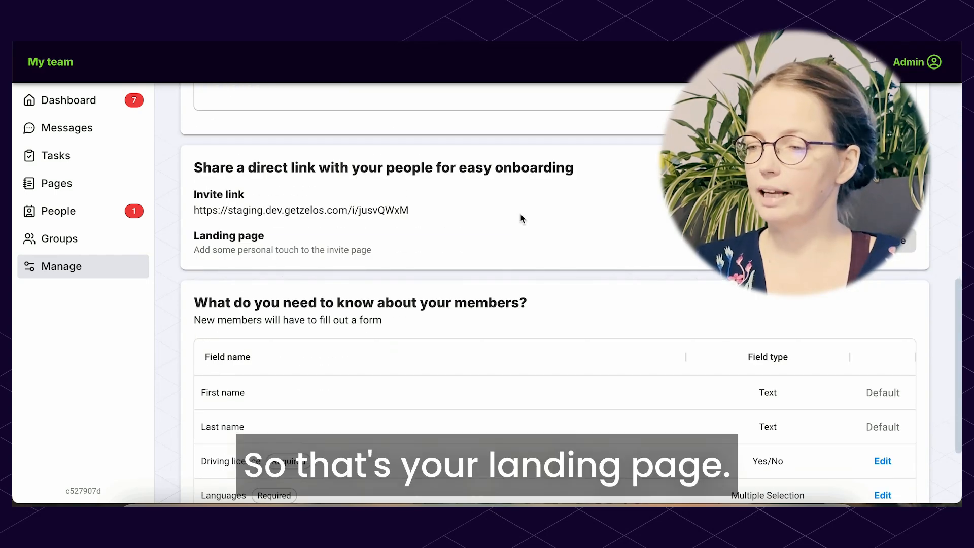
scroll(519, 213, "down", 1)
scroll(521, 215, "down", 3)
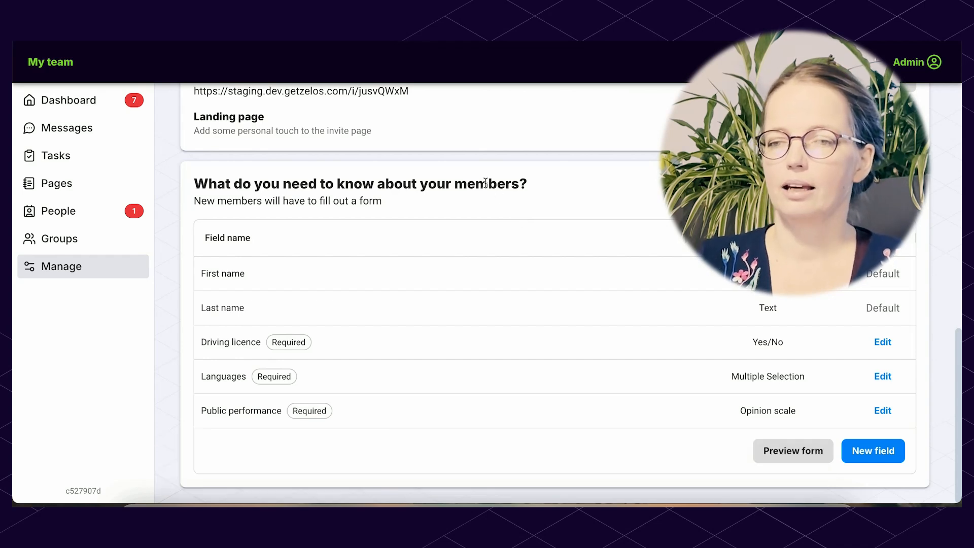
left_click_drag(194, 183, 552, 193)
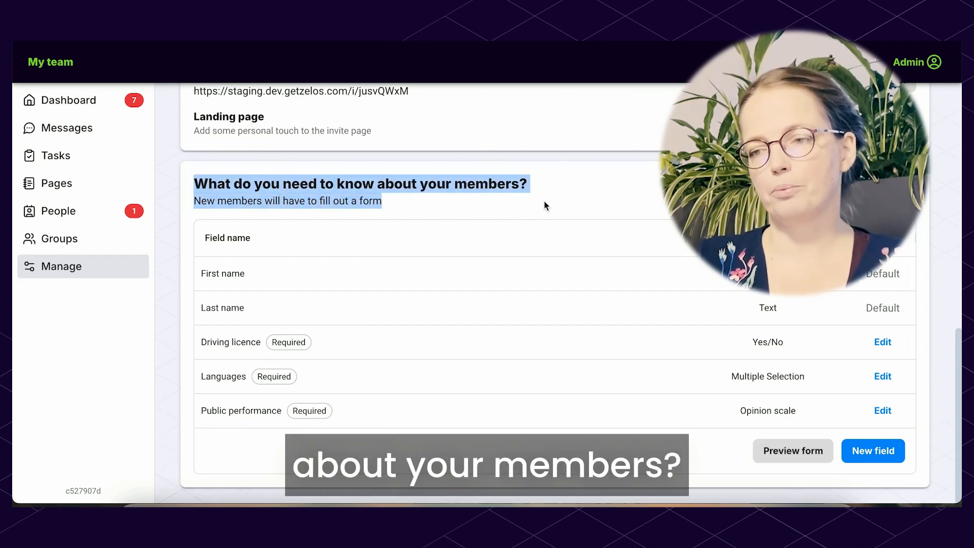
left_click(543, 200)
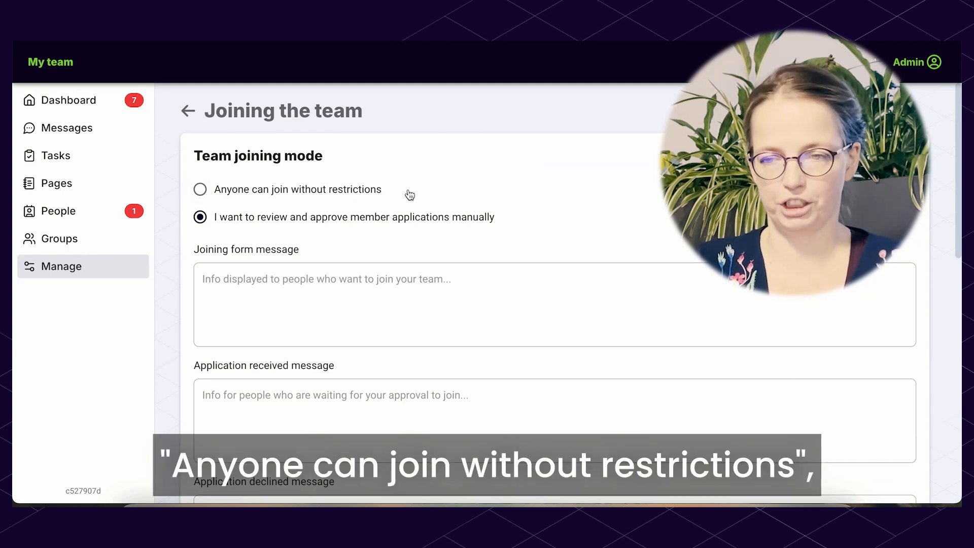
scroll(410, 195, "down", 10)
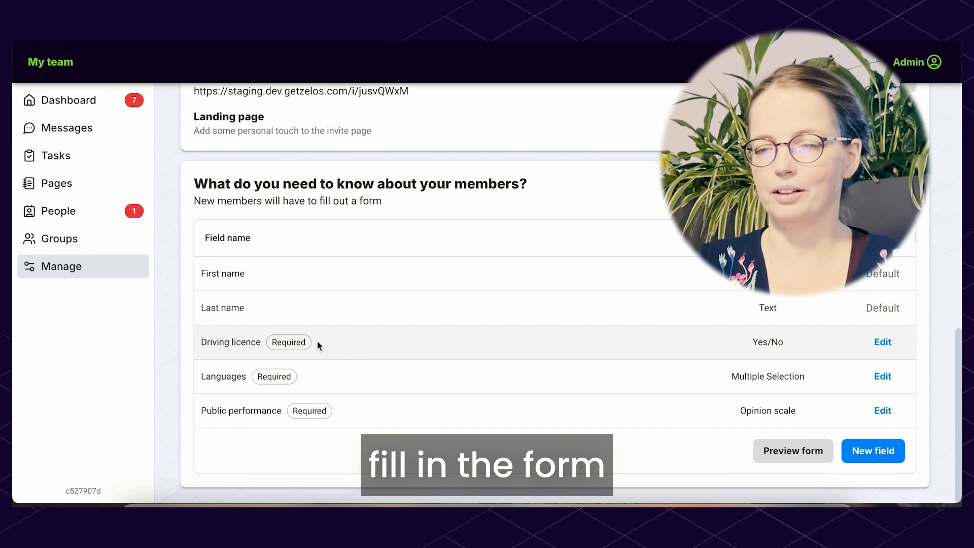
left_click_drag(272, 341, 321, 341)
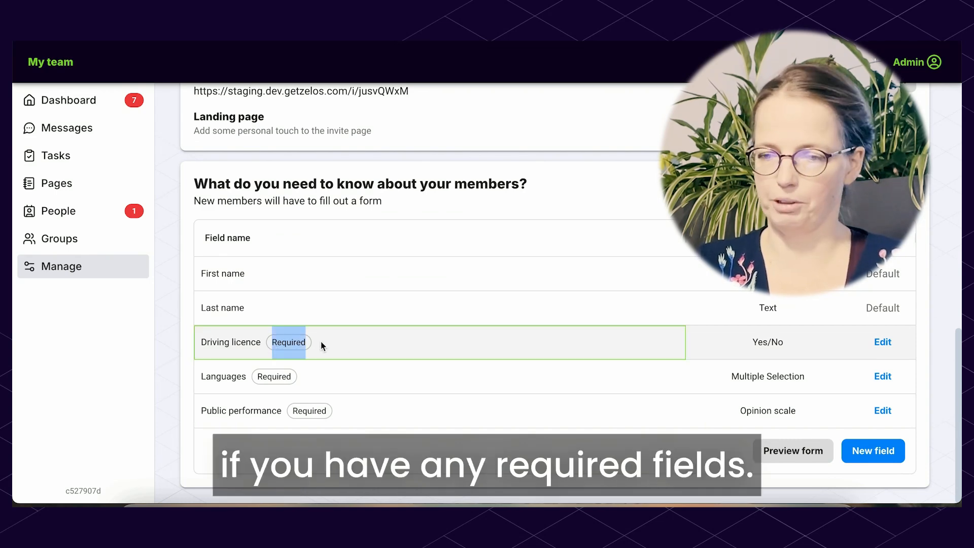
left_click(373, 445)
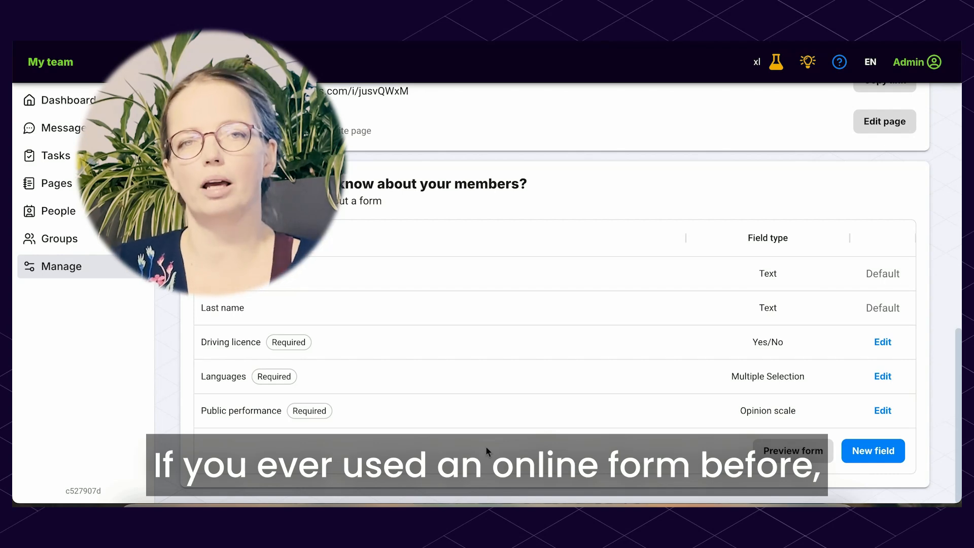
Start a new field for the member form and view the available field types
left_click(880, 456)
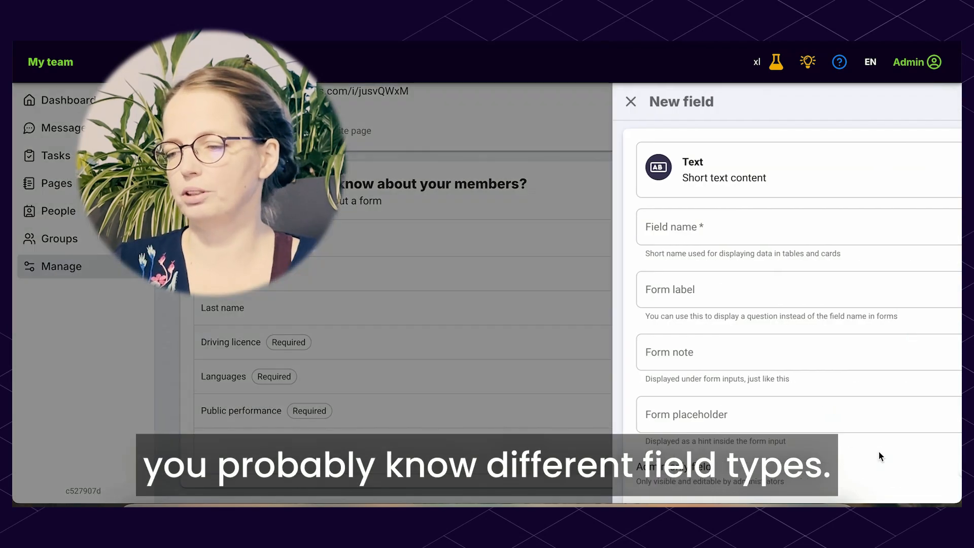
left_click(738, 177)
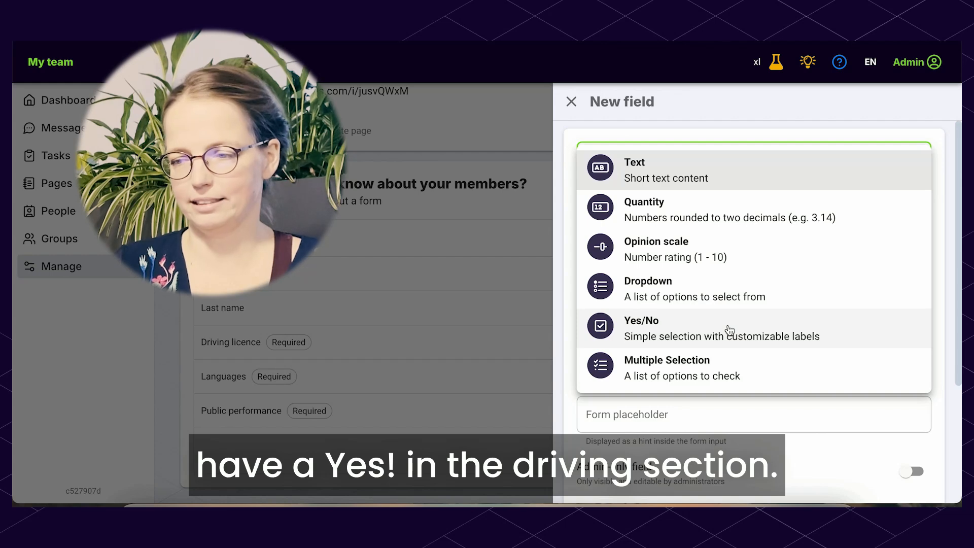
left_click(832, 455)
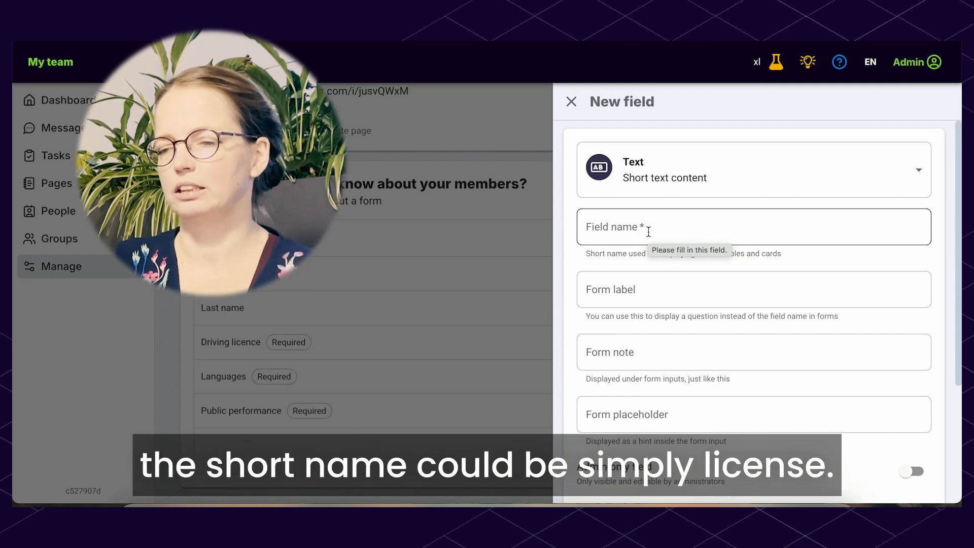
Name the new field "Licence" and set its type to Yes/No
left_click(607, 229)
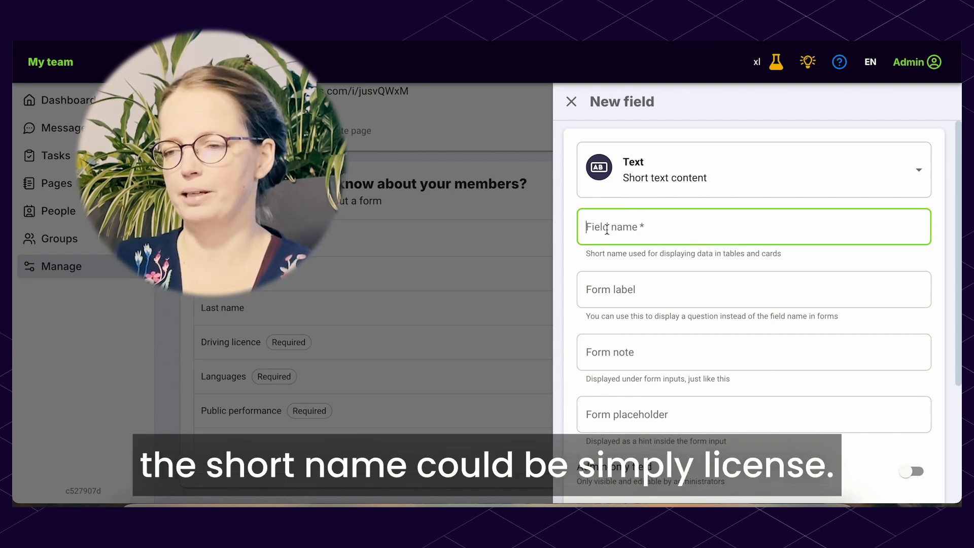
type("Licence")
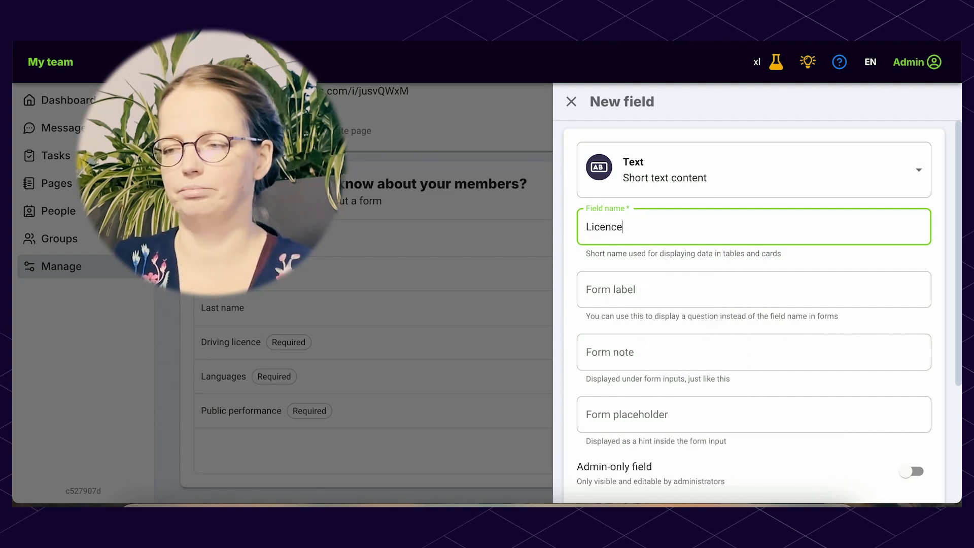
left_click(684, 170)
left_click(692, 336)
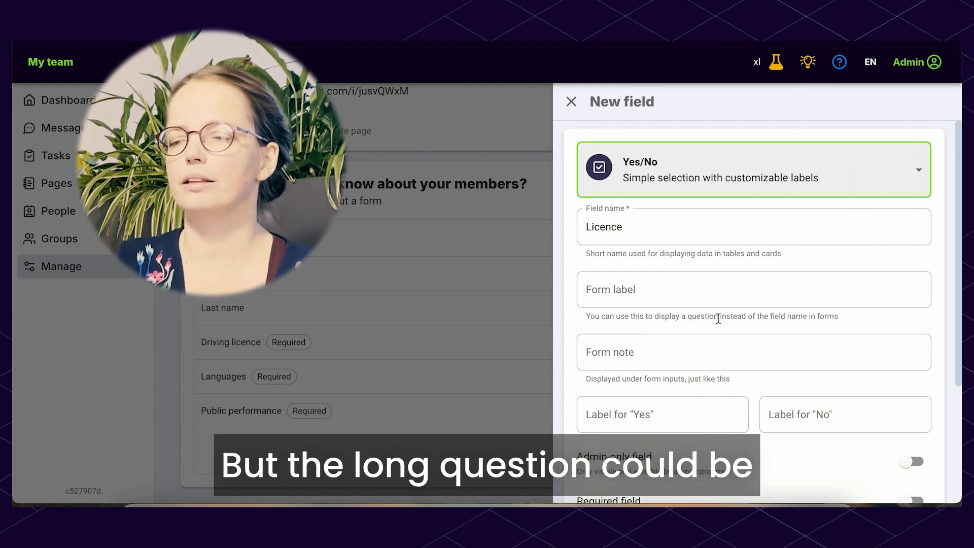
Set the field's form label to the question "Can you drive and have a car?"
left_click(604, 288)
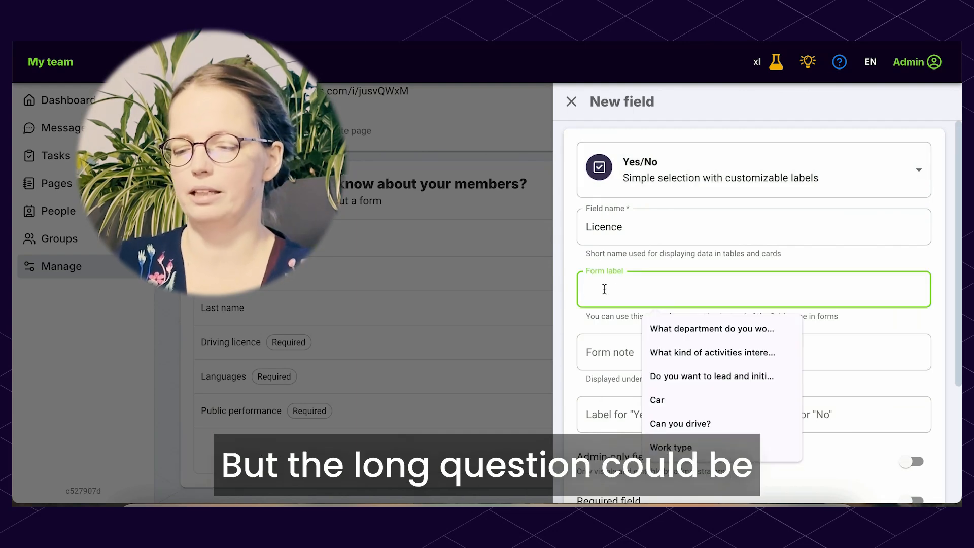
type("Can you")
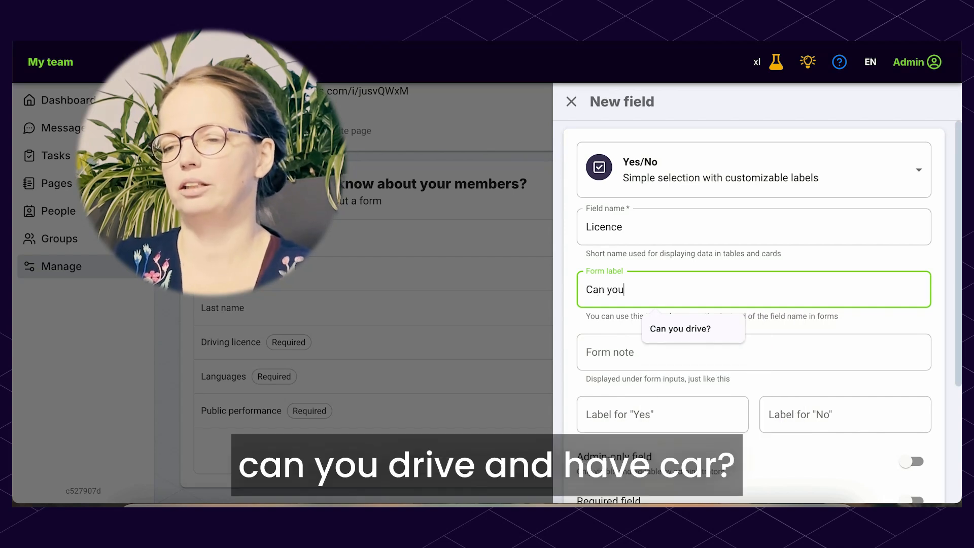
type(" drive ")
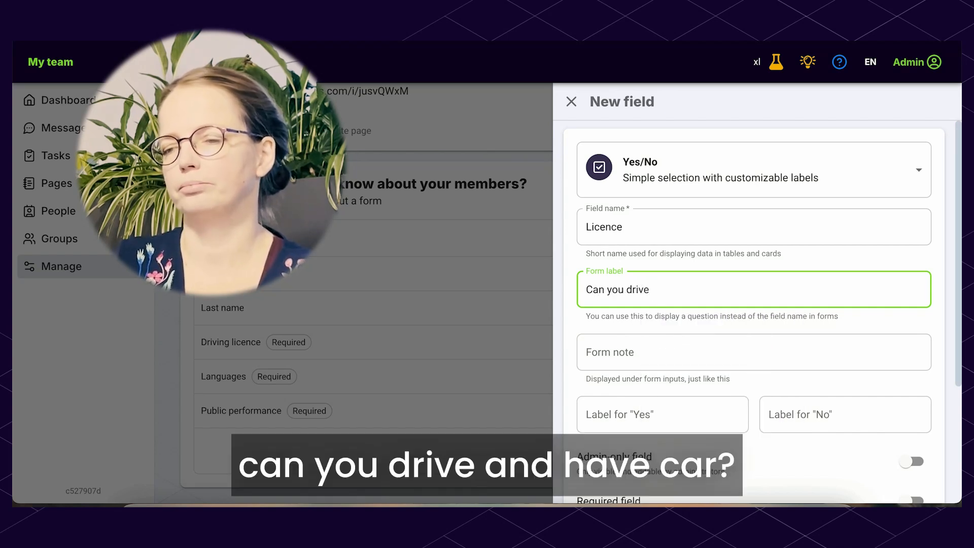
type("and hv")
type("ve a car?")
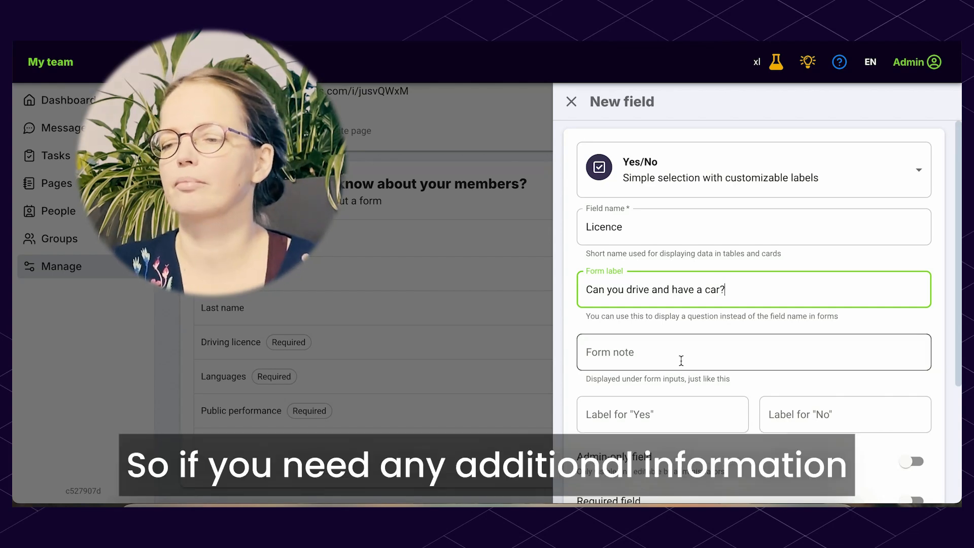
Highlight the hint under the form note and set the note to "Only choose yes if your licence is valid"
scroll(706, 394, "down", 1)
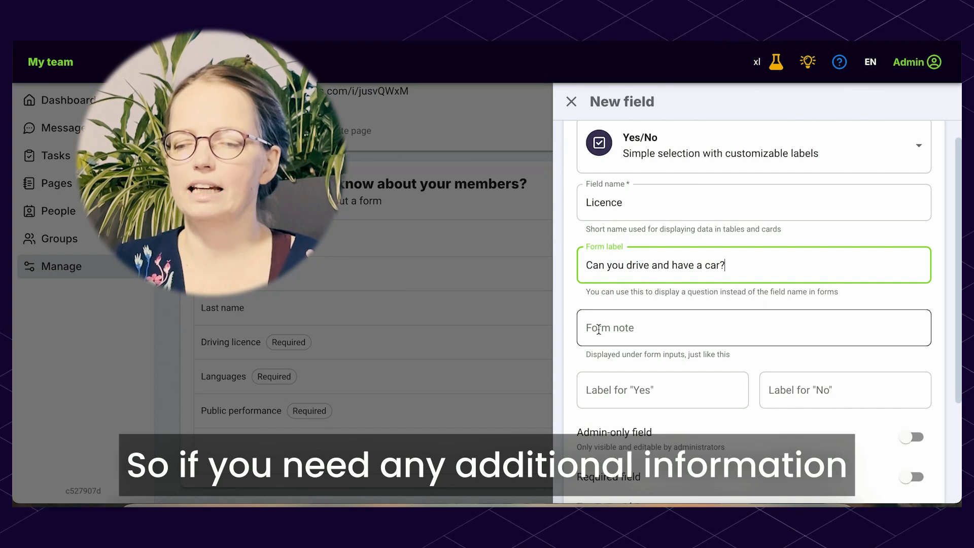
left_click(745, 356)
left_click_drag(745, 354, 570, 356)
left_click(575, 357)
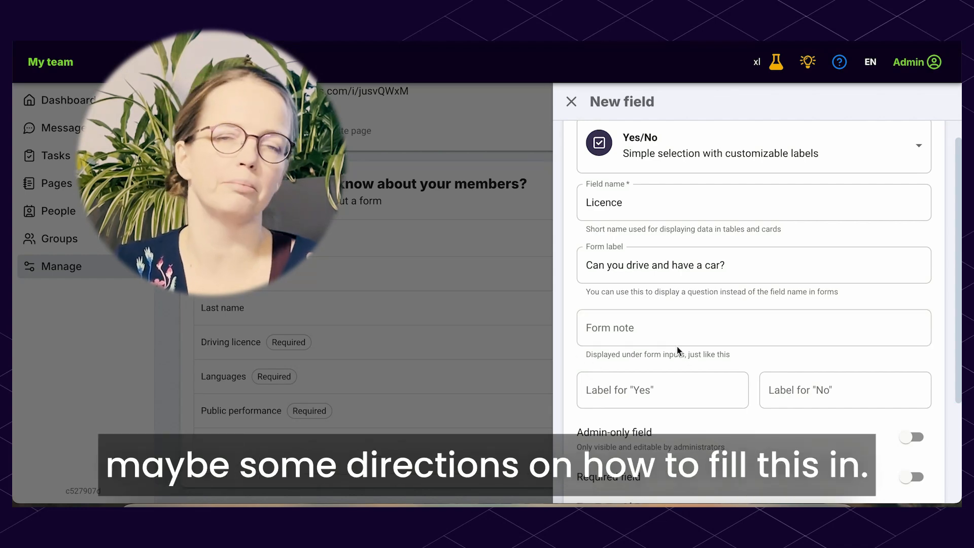
left_click(703, 321)
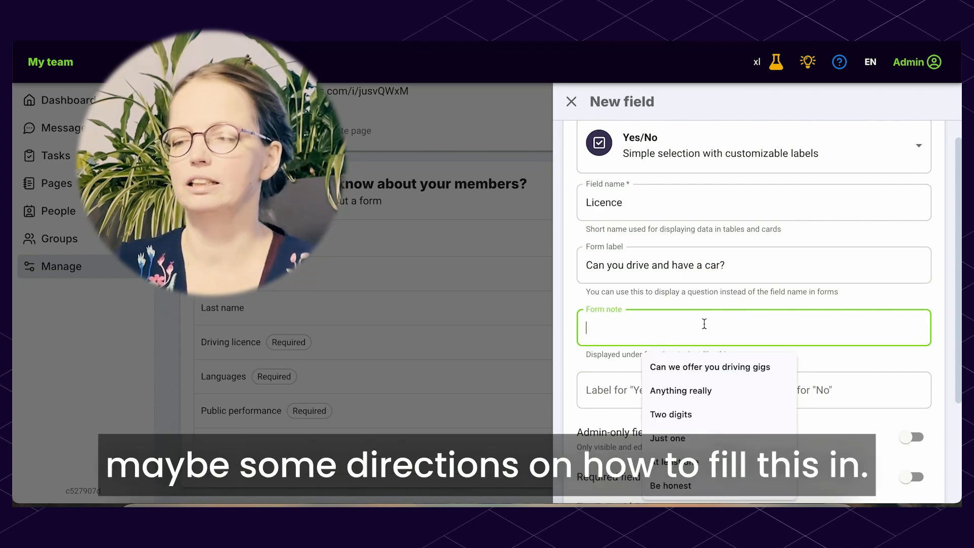
type("Only choose ")
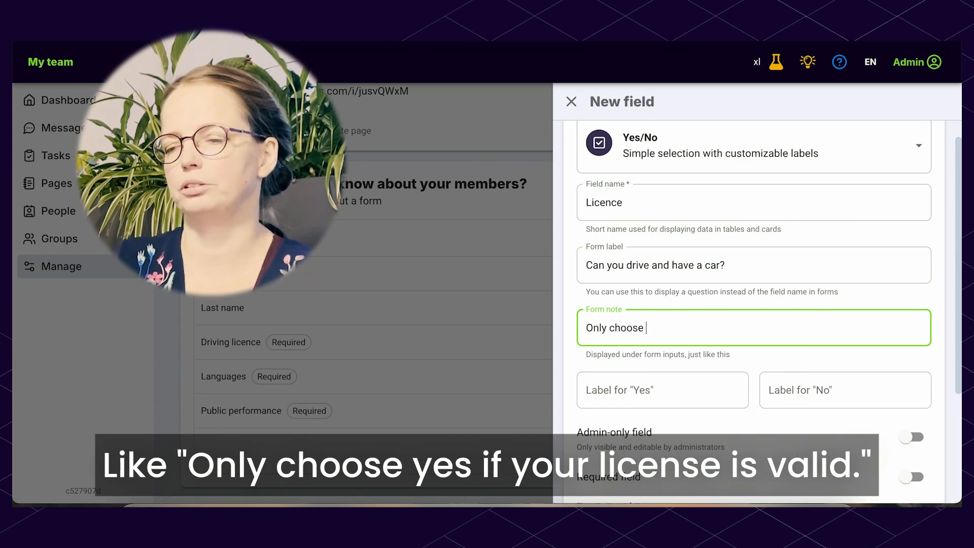
type("yes wf you")
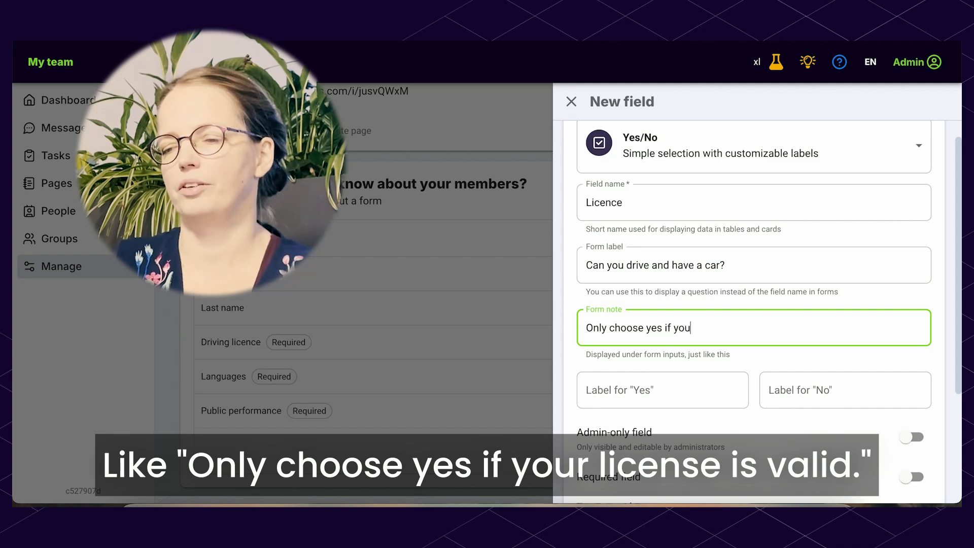
type("r licence is v")
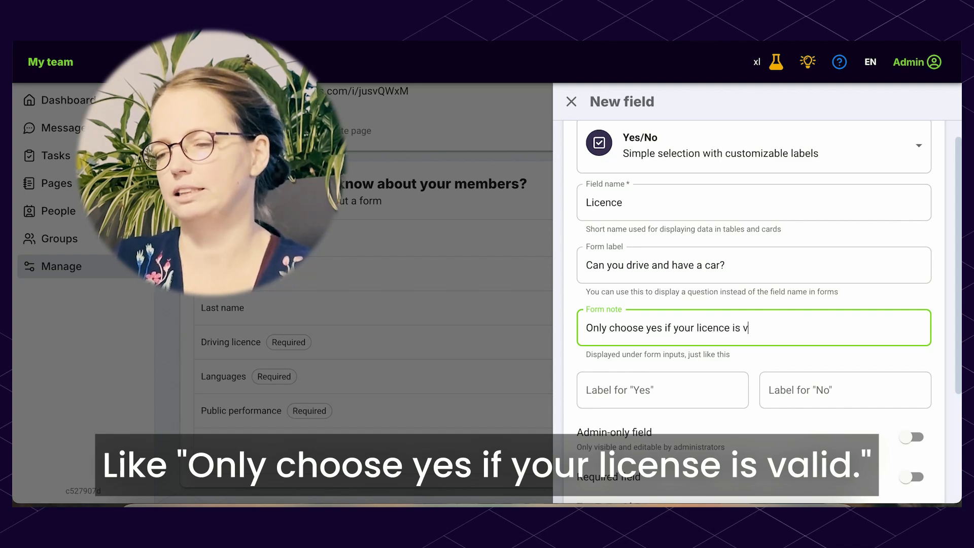
type("alid")
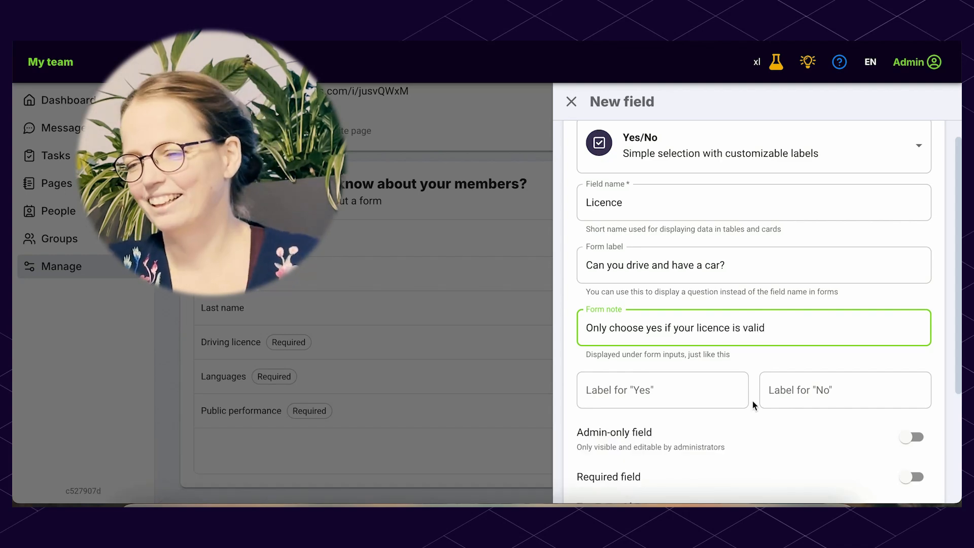
Check the form preview of the new field, highlighting the note shown beneath the Yes and No options
scroll(753, 402, "down", 3)
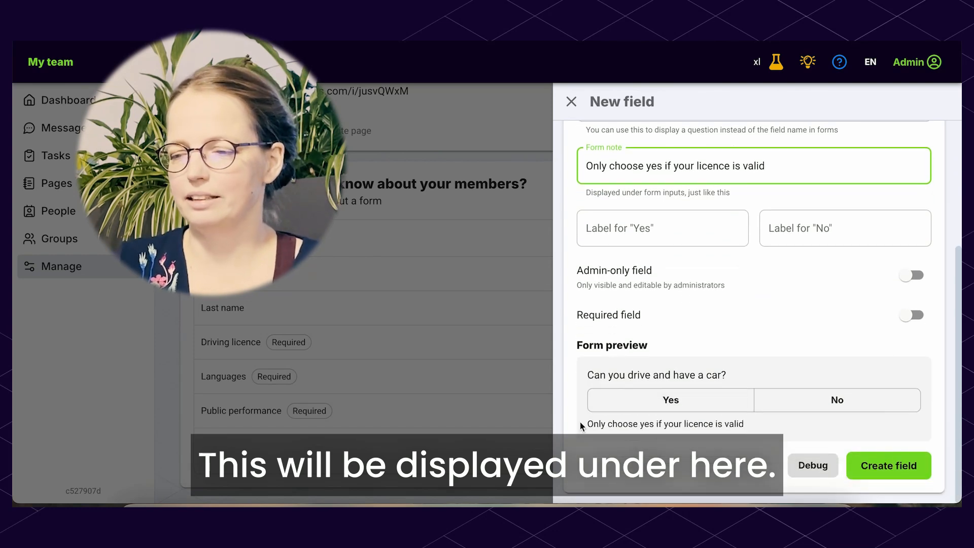
left_click_drag(581, 424, 756, 429)
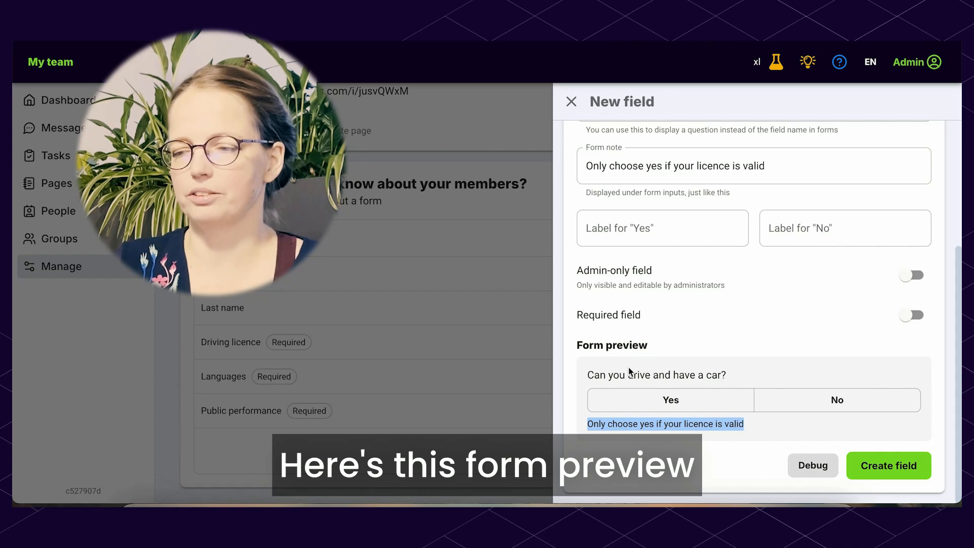
left_click(628, 346)
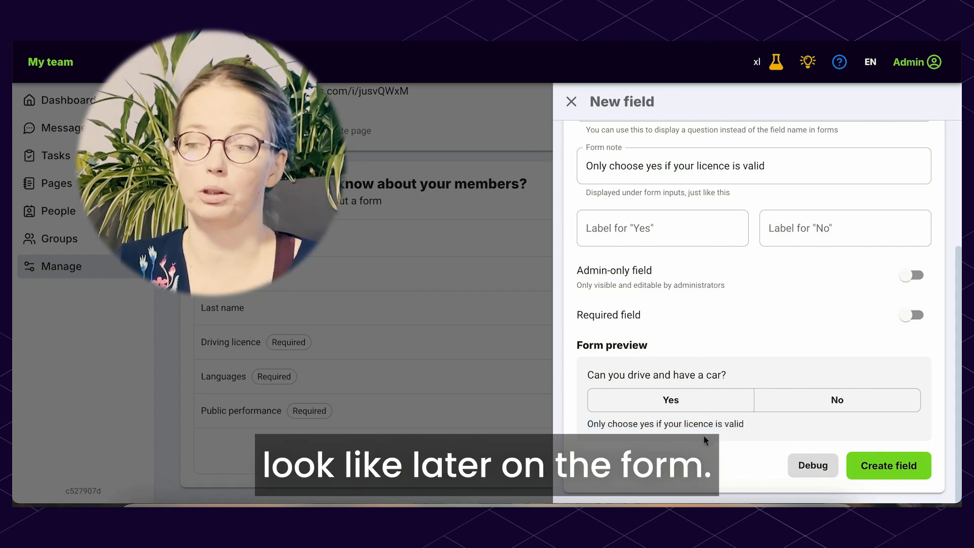
Set the label for "Yes" to a red heart emoji and the label for "No" to a poop emoji
scroll(704, 436, "up", 1)
scroll(704, 436, "up", 3)
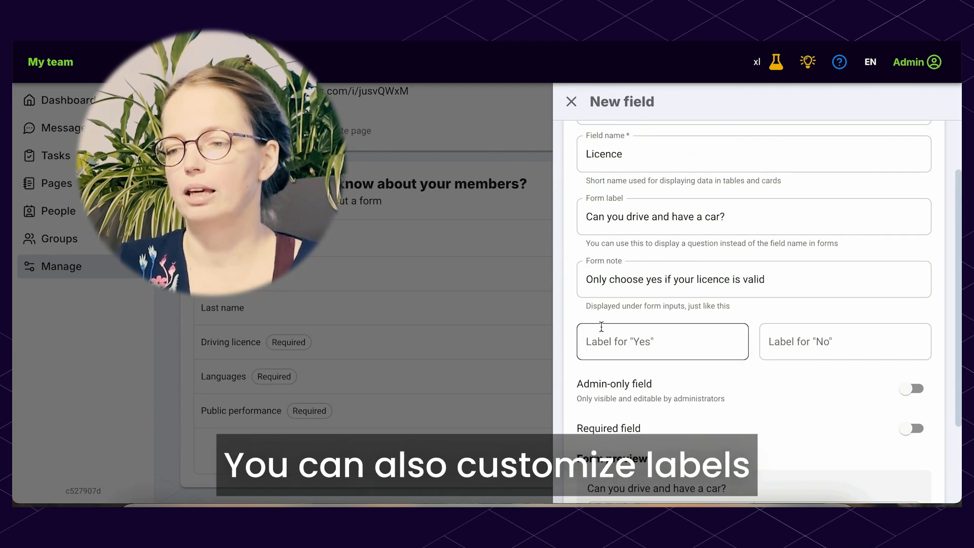
left_click(649, 344)
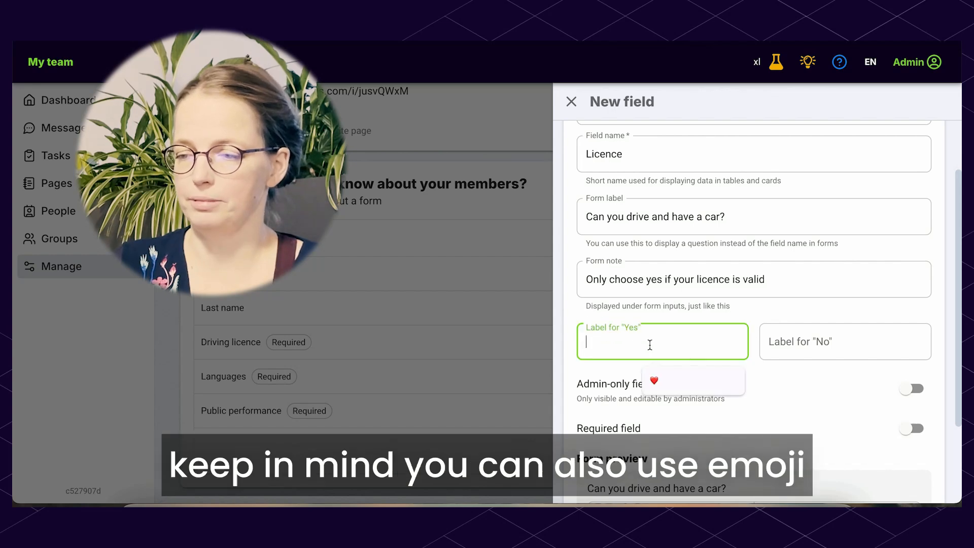
left_click(693, 381)
left_click(868, 338)
left_click(862, 378)
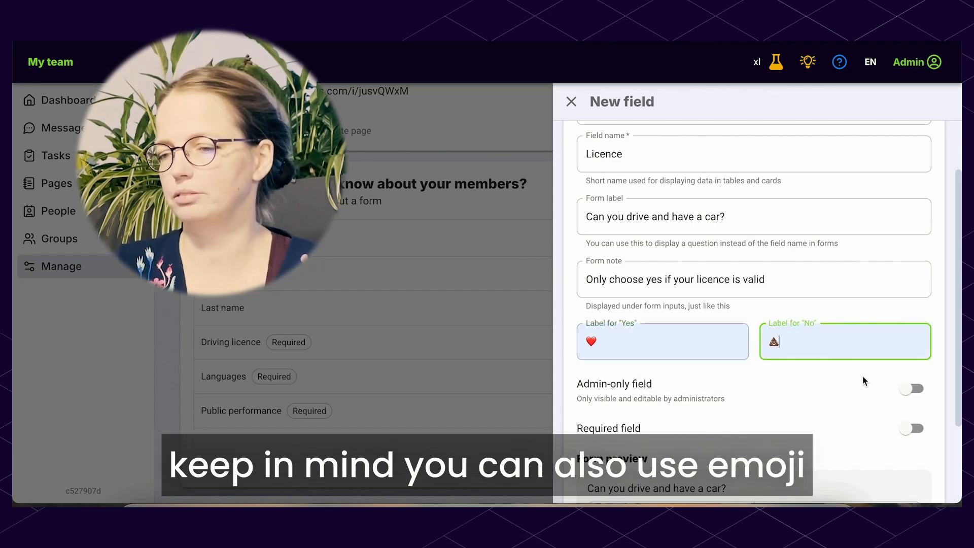
Replace the emoji labels with the plain texts "Yes" and "No"
left_click(639, 336)
key("BackSpace")
type("Yes")
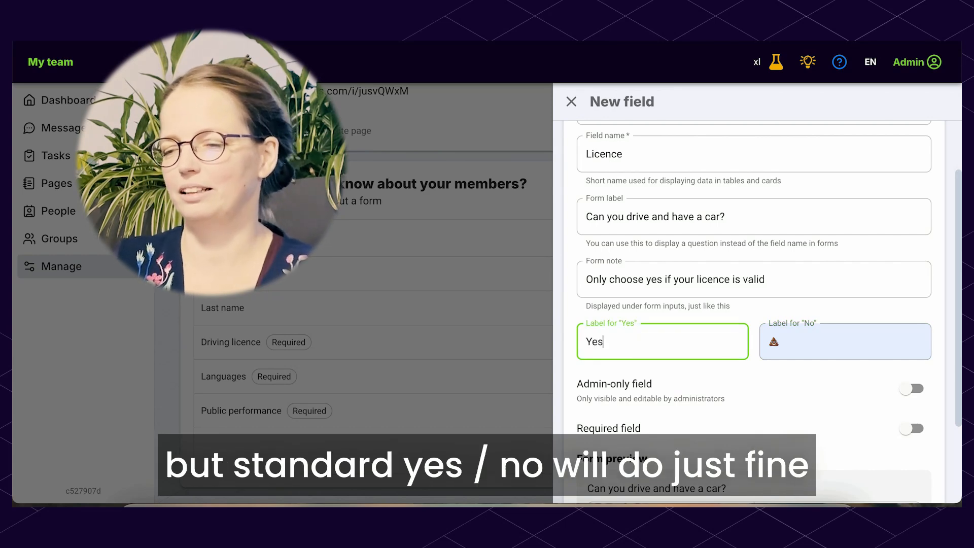
key("Tab")
type("No")
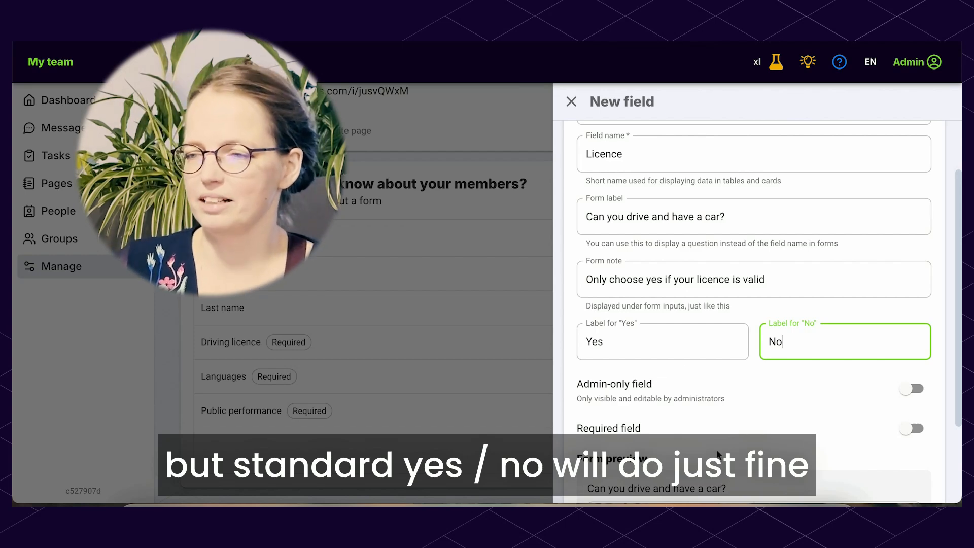
Highlight the admin-only and required options of the new field, and mark the field as required
scroll(720, 455, "down", 1)
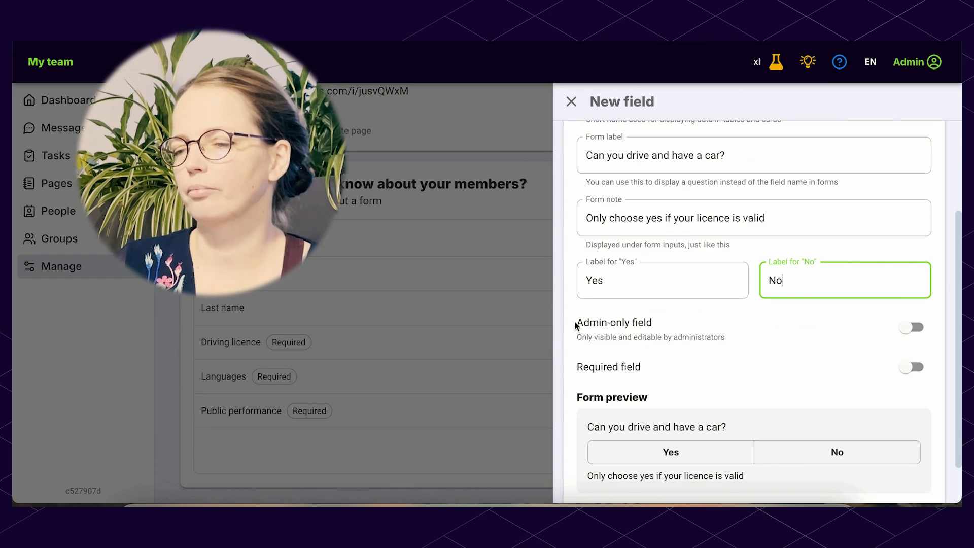
left_click_drag(574, 321, 684, 320)
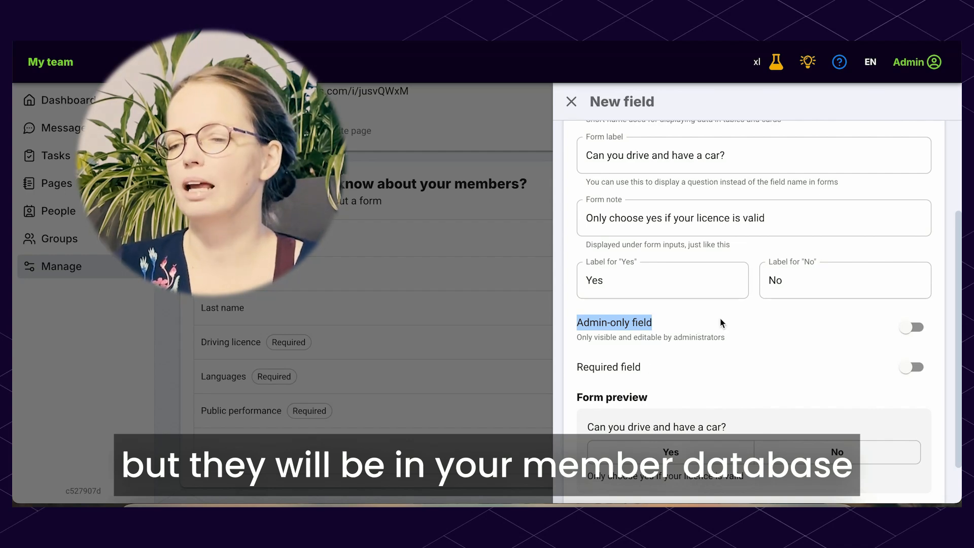
left_click_drag(576, 365, 676, 365)
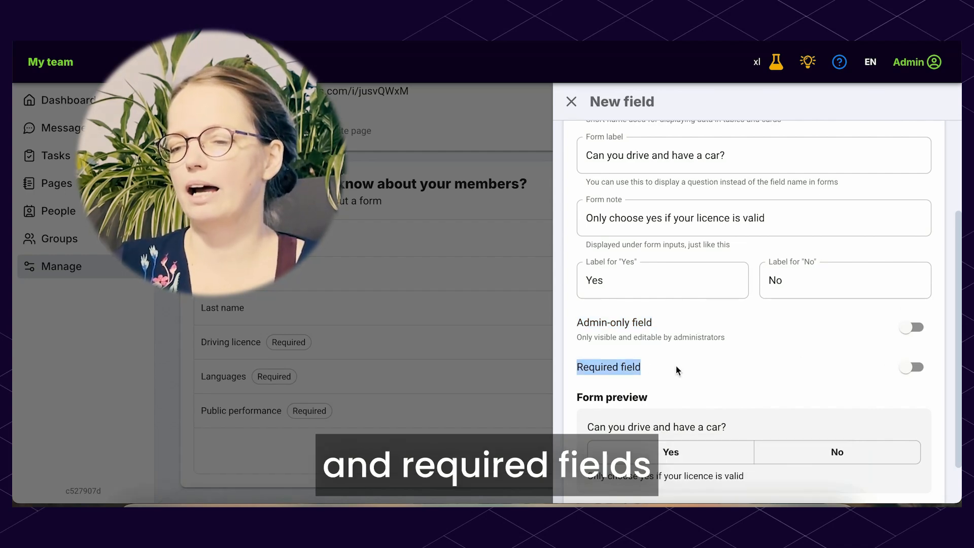
left_click(680, 365)
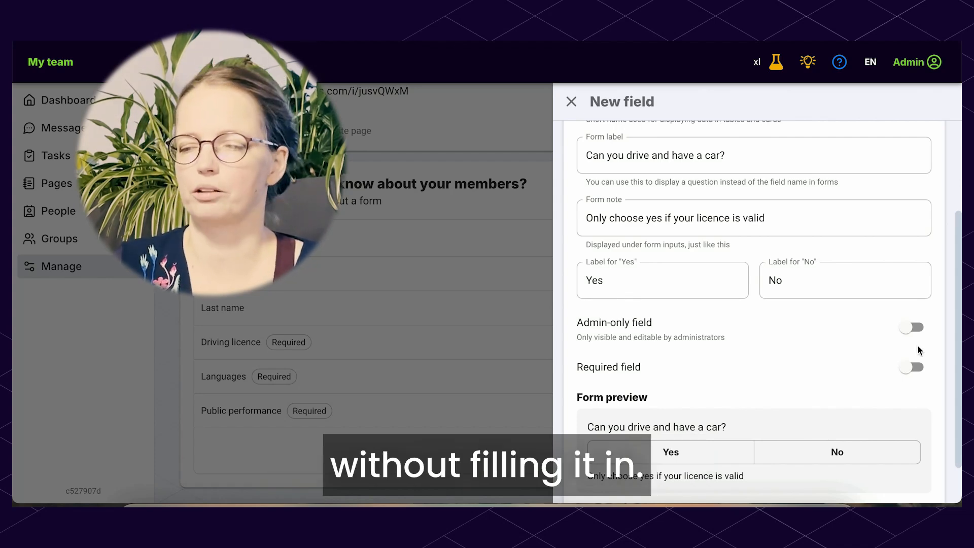
left_click(911, 375)
scroll(727, 364, "down", 1)
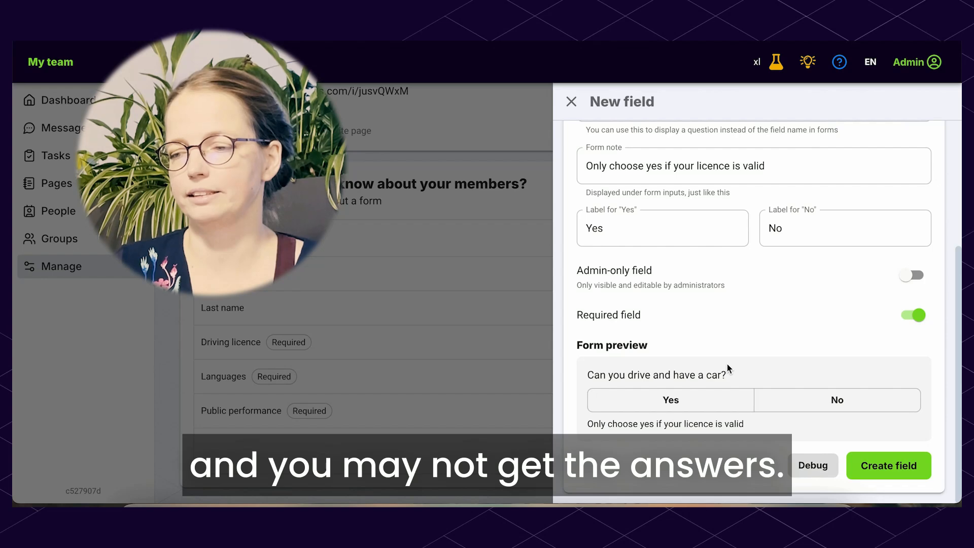
Look over the new field's settings and close the form without creating the field
scroll(726, 419, "up", 1)
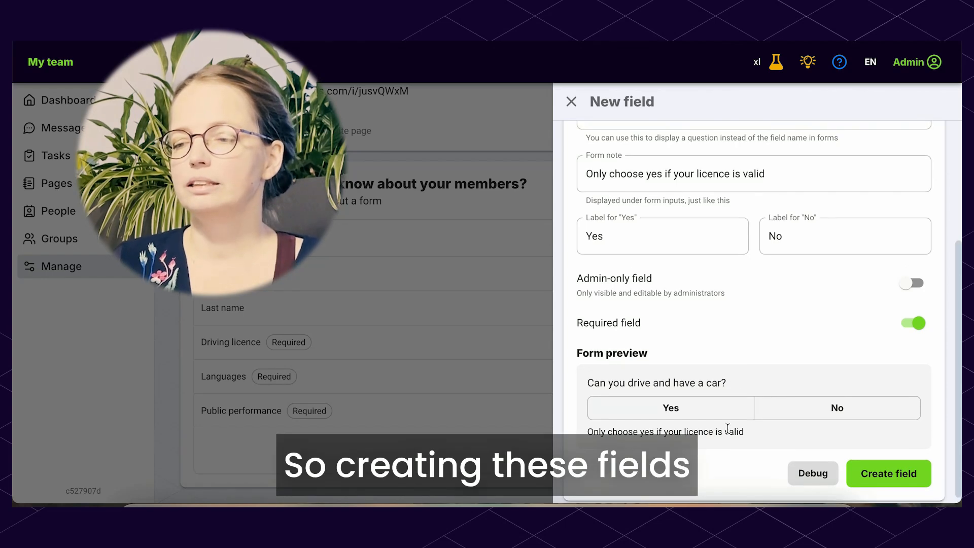
scroll(727, 429, "down", 1)
scroll(732, 445, "up", 4)
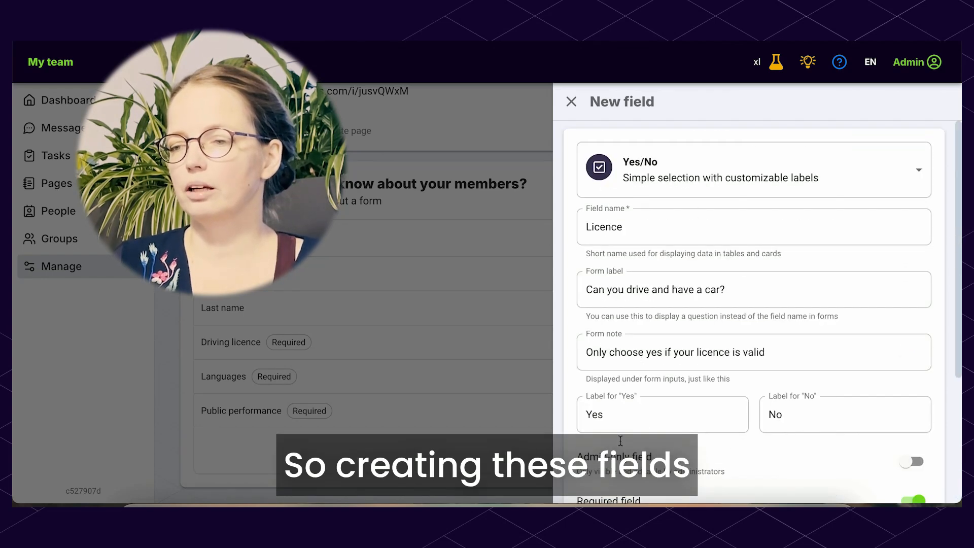
left_click(571, 103)
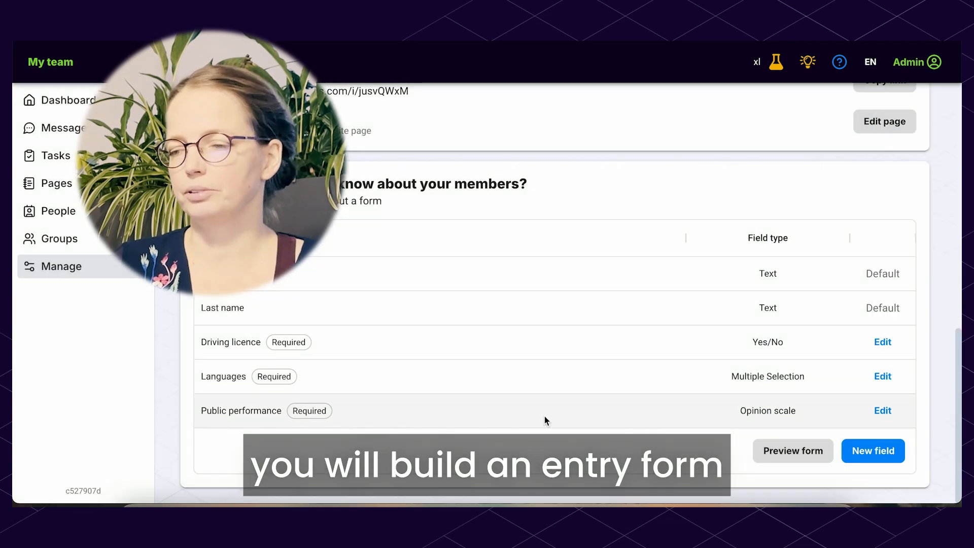
Open the preview of the member form and move the driving licence question to the end of the form
left_click(798, 452)
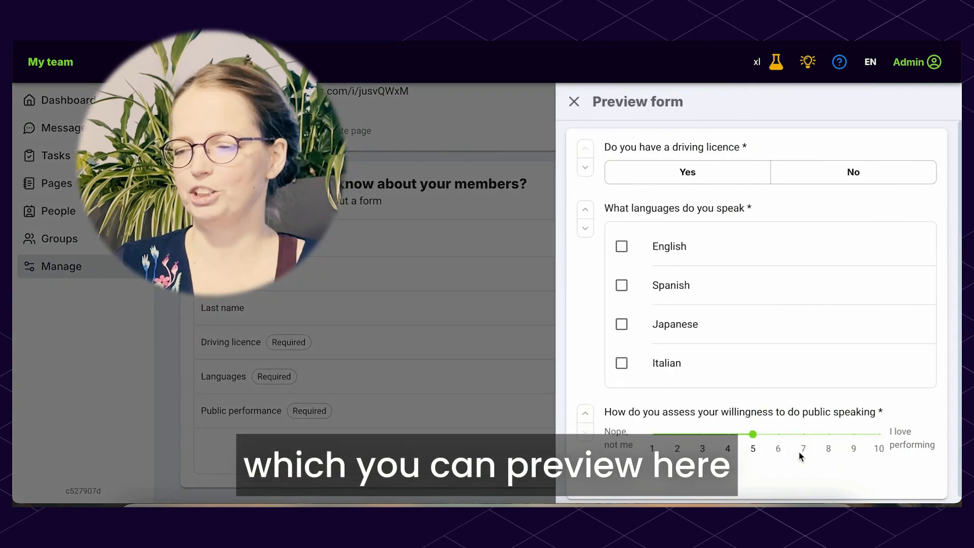
left_click(582, 168)
scroll(606, 350, "down", 1)
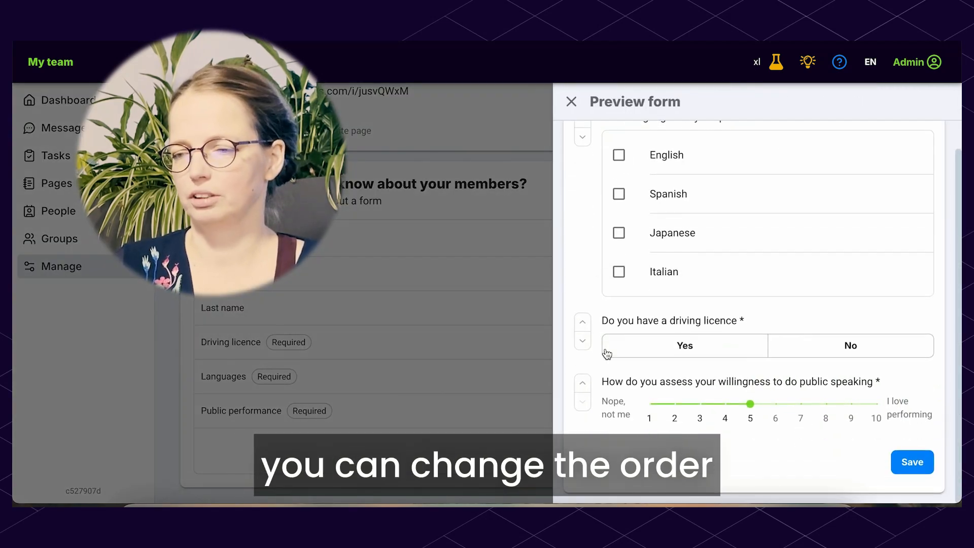
left_click(583, 340)
scroll(645, 370, "up", 1)
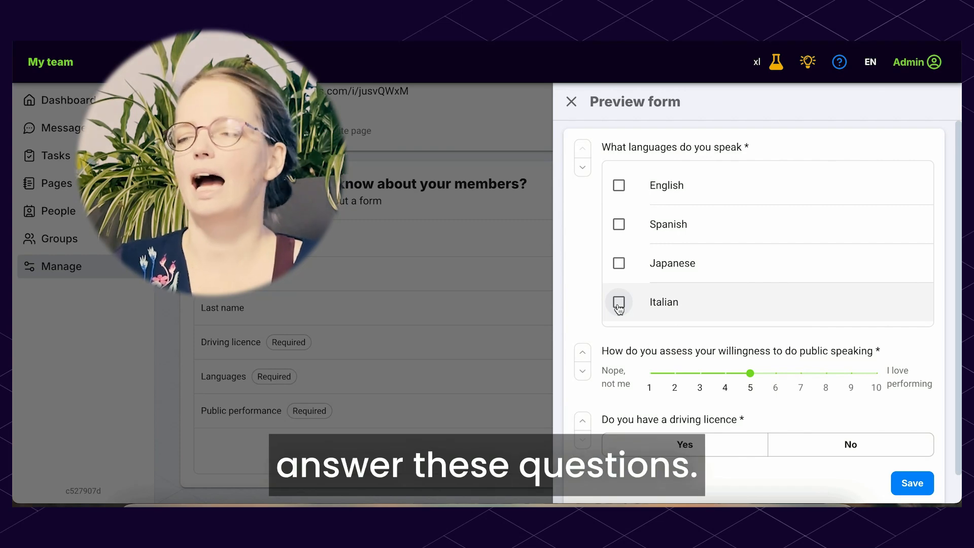
Try out the previewed form by ticking Japanese and raising the public speaking willingness to 7 and beyond
left_click(656, 278)
mouse_move(754, 380)
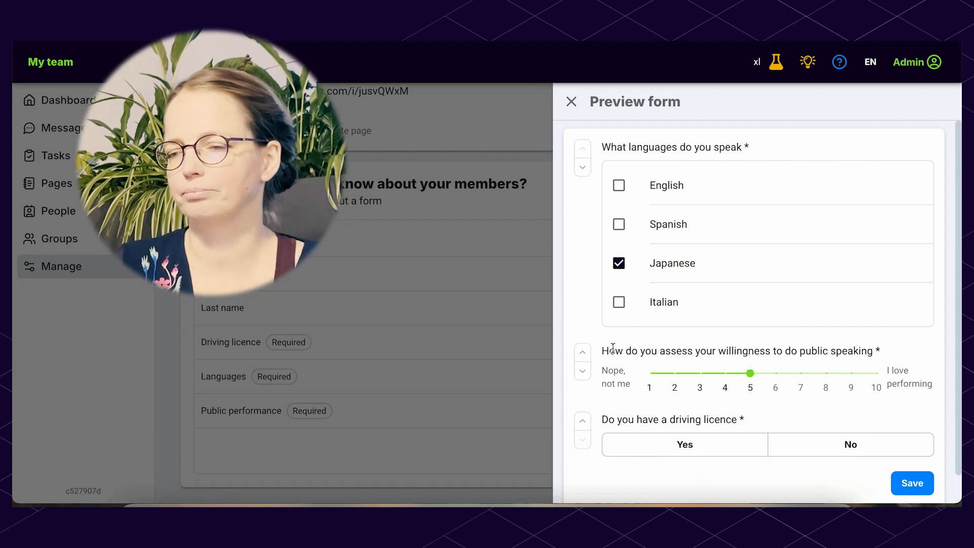
left_click_drag(755, 379, 800, 380)
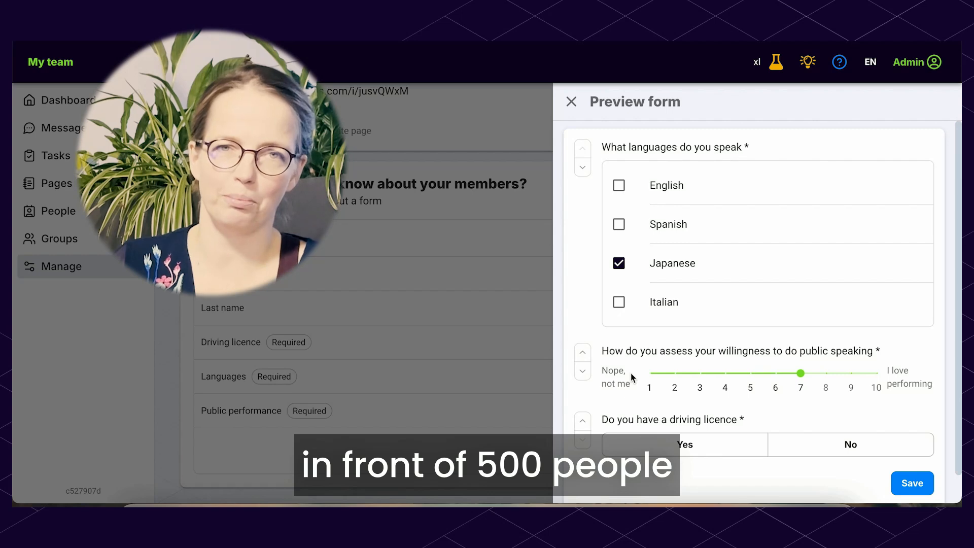
mouse_move(804, 380)
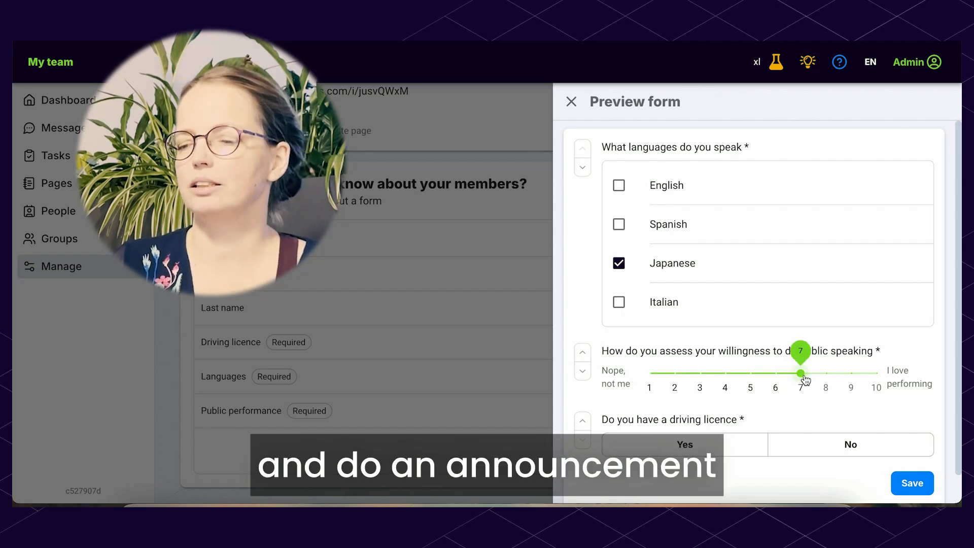
left_click_drag(805, 379, 843, 380)
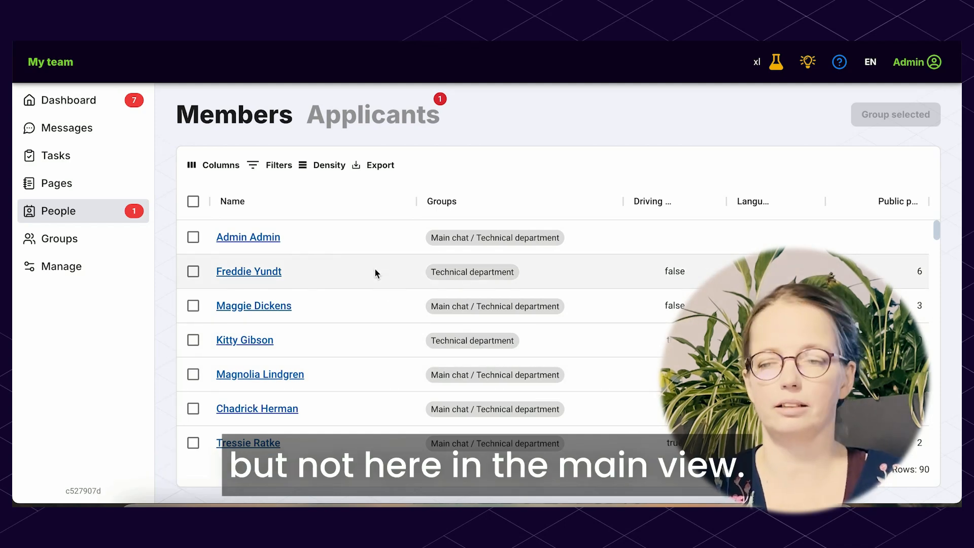
Look through the members list, review the pending applicant's profile, and return to the applicants list
scroll(373, 274, "down", 3)
scroll(375, 273, "up", 3)
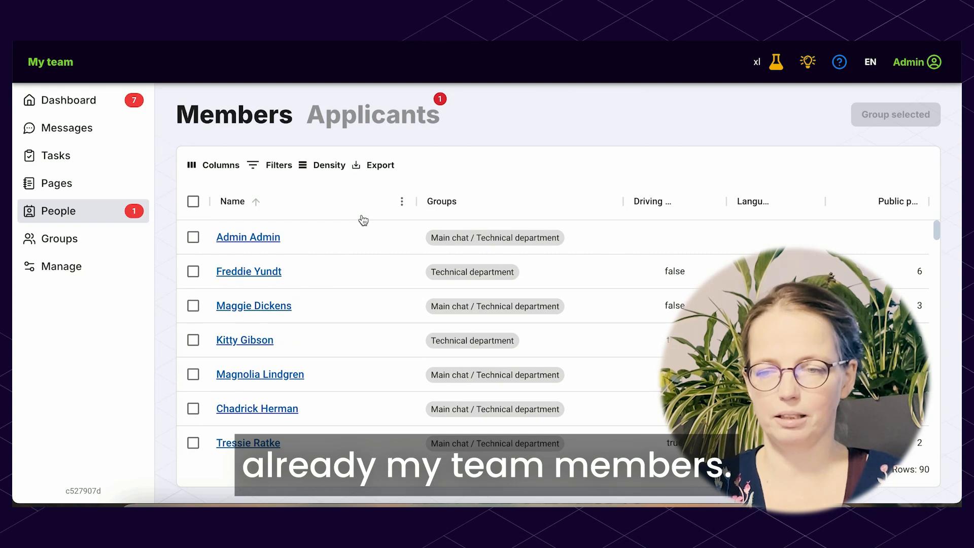
left_click(399, 120)
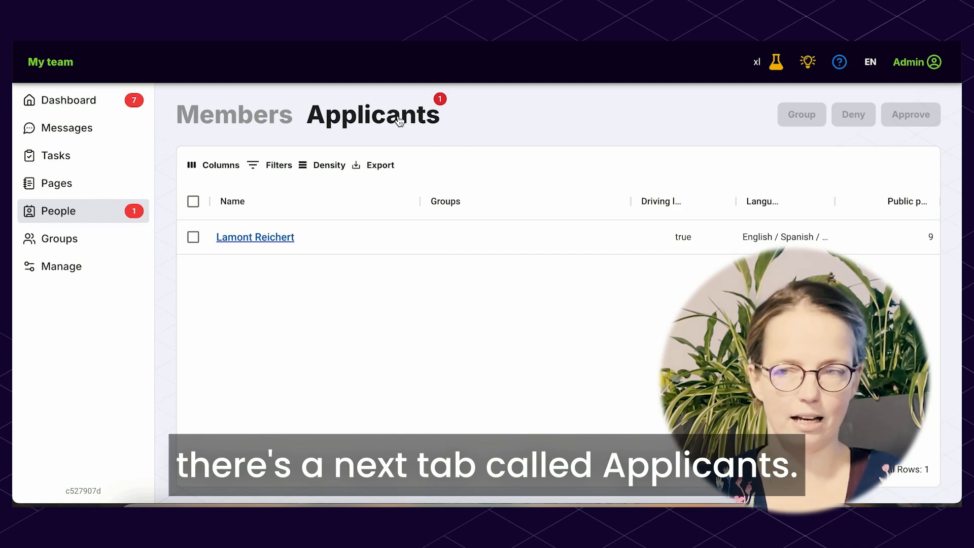
left_click(258, 239)
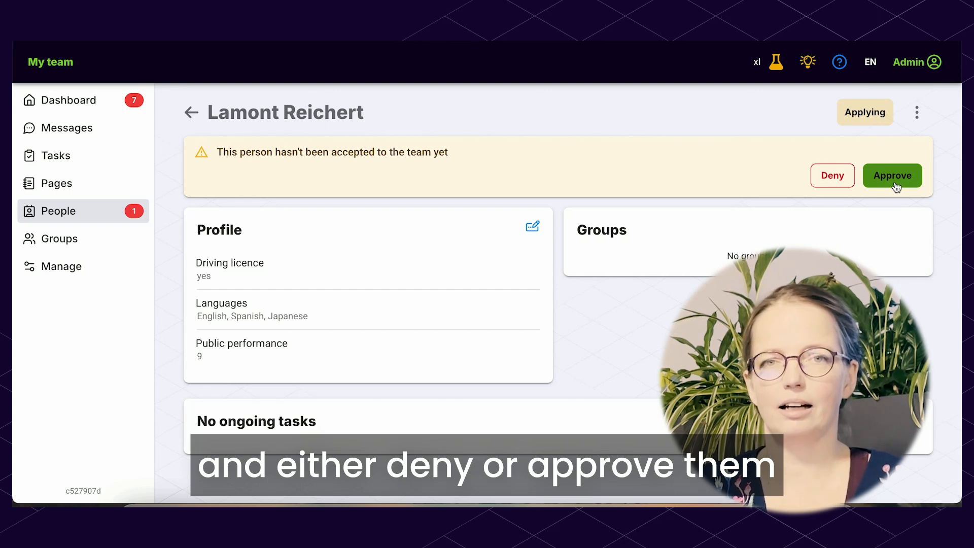
left_click(191, 112)
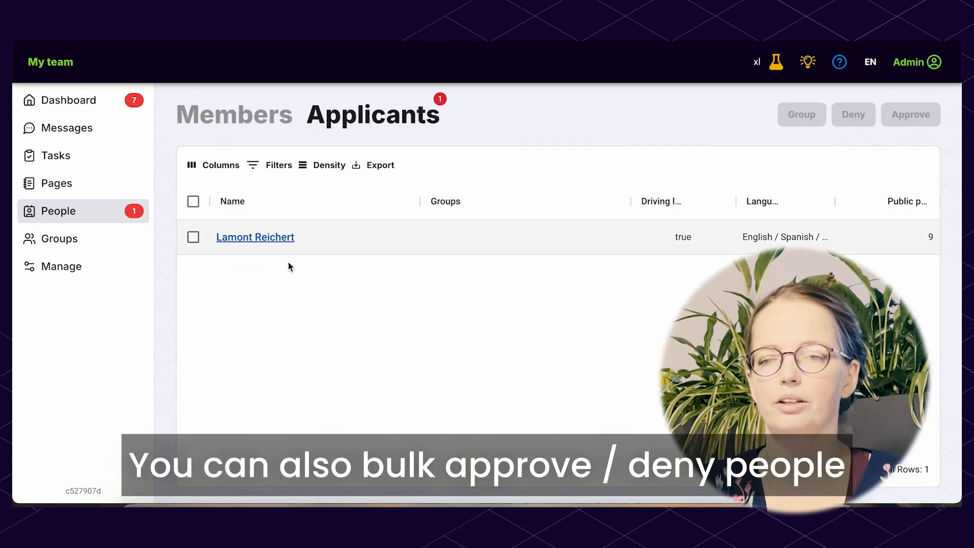
Select all applicants, add them to the Main chat group, and approve their membership
left_click(193, 202)
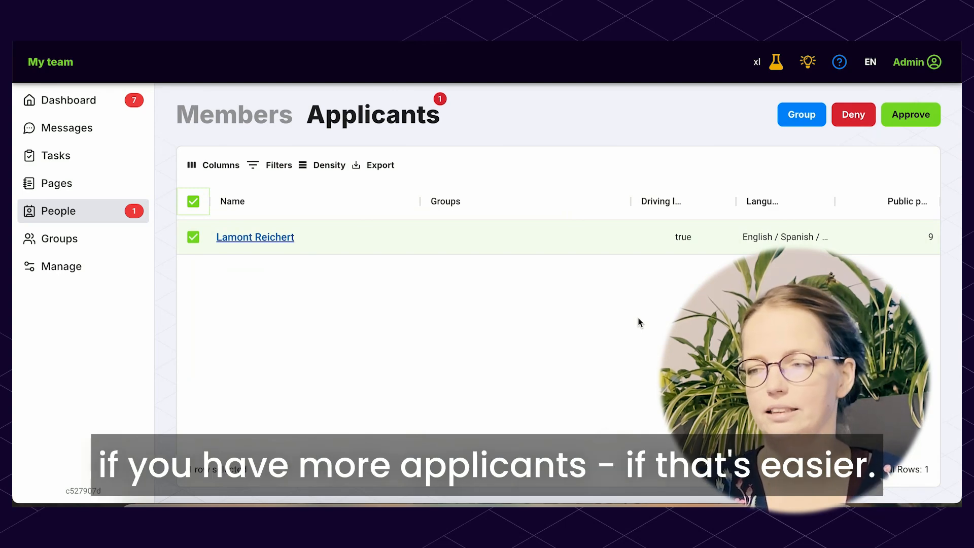
left_click(796, 117)
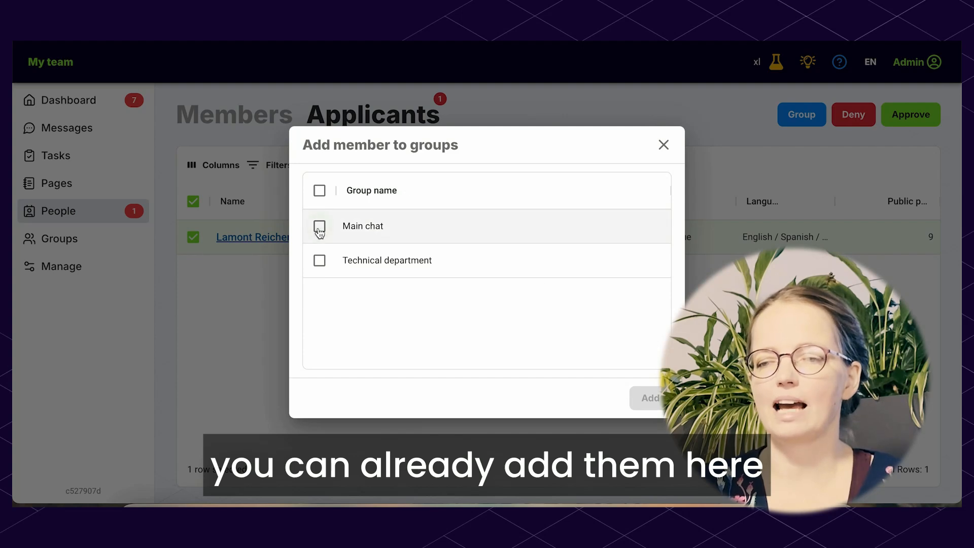
left_click(319, 227)
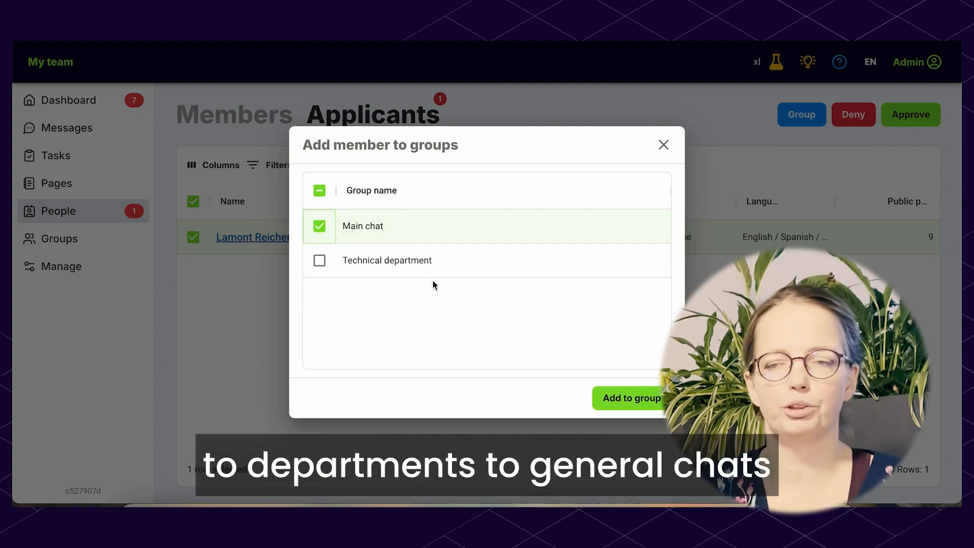
left_click(632, 399)
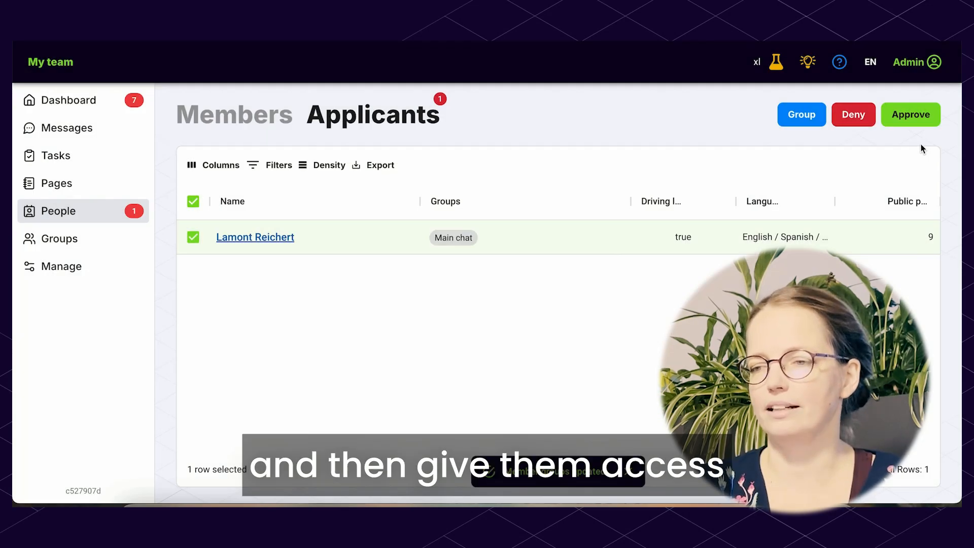
left_click(918, 116)
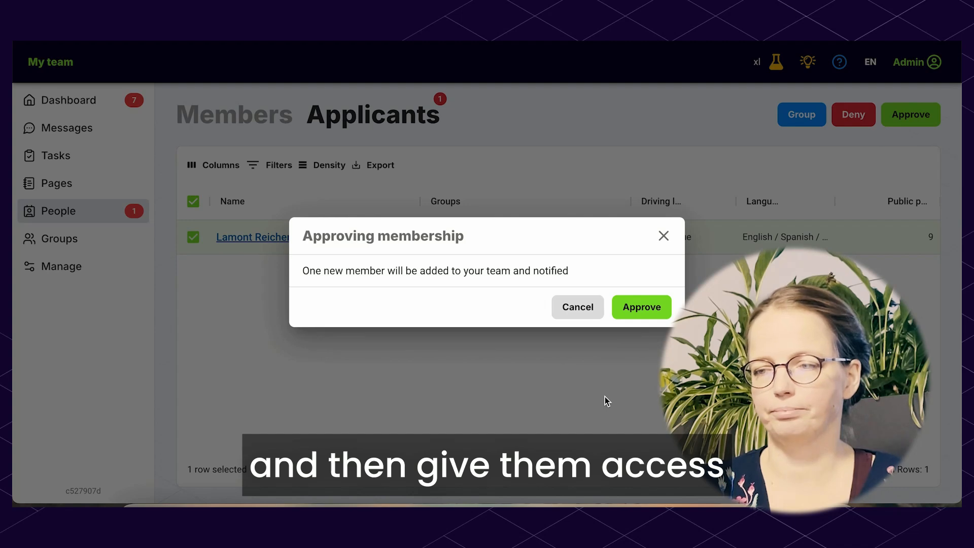
left_click(642, 307)
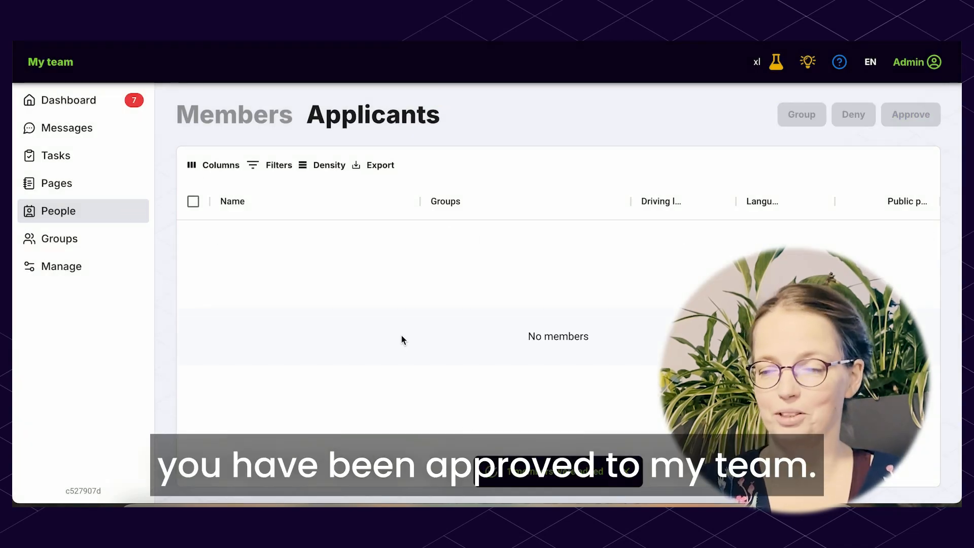